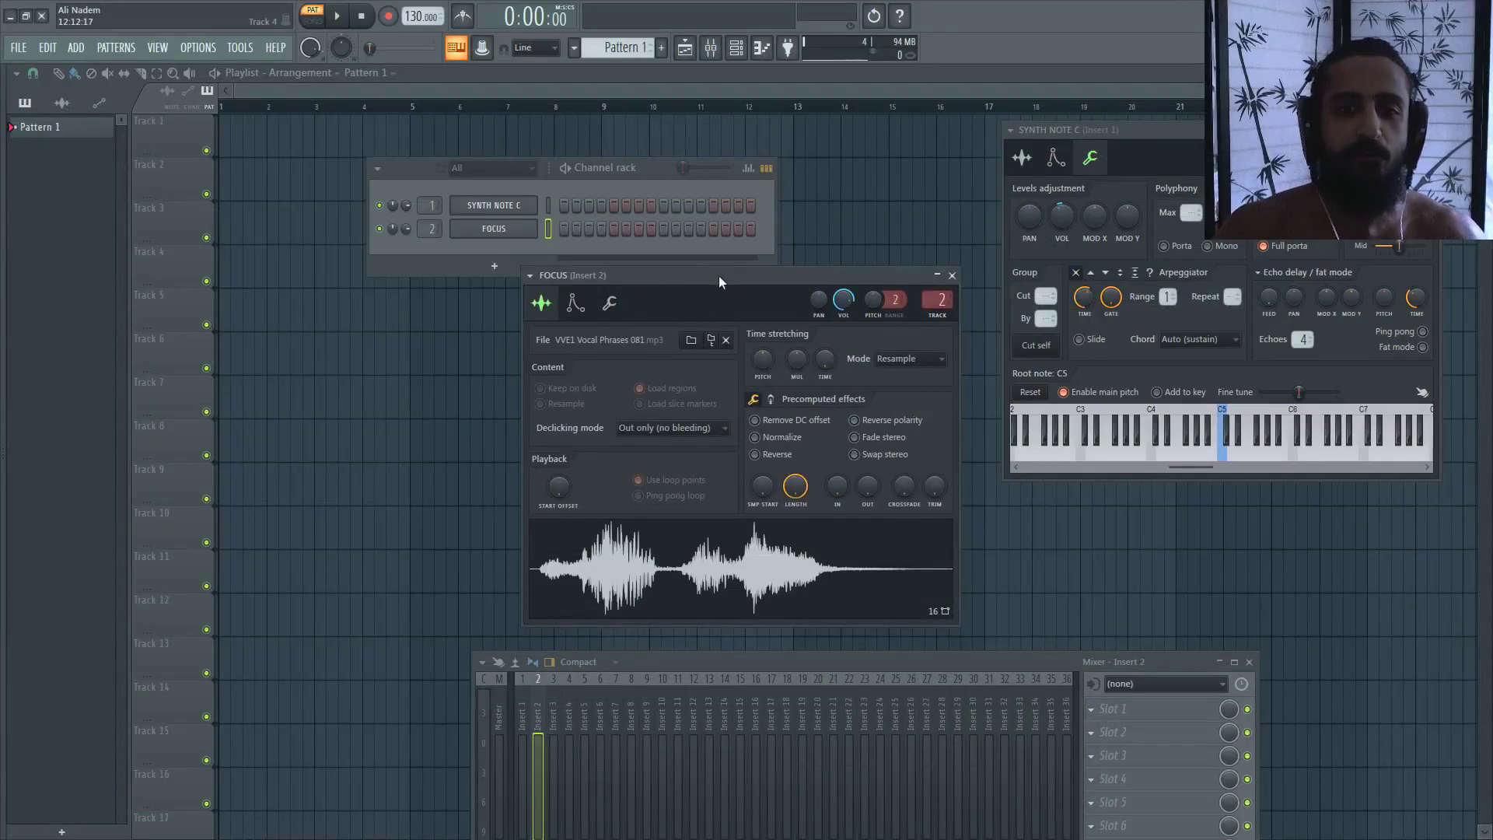
Step: Place the FOCUS settings window near the top centre, and move the channel rack left and widen it
left_click_drag(719, 276, 829, 126)
left_click_drag(406, 170, 180, 236)
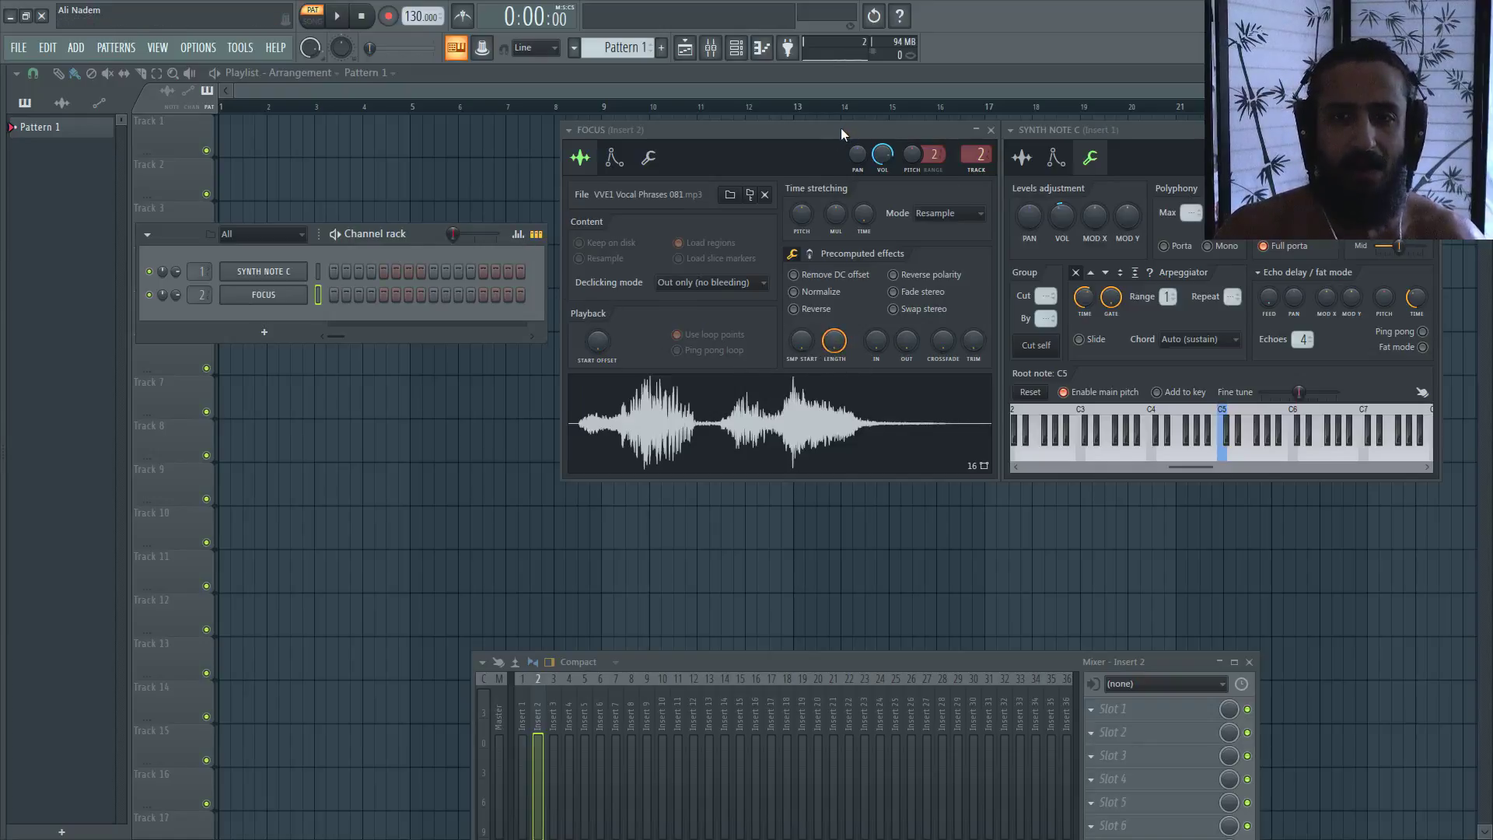
left_click_drag(842, 127, 813, 123)
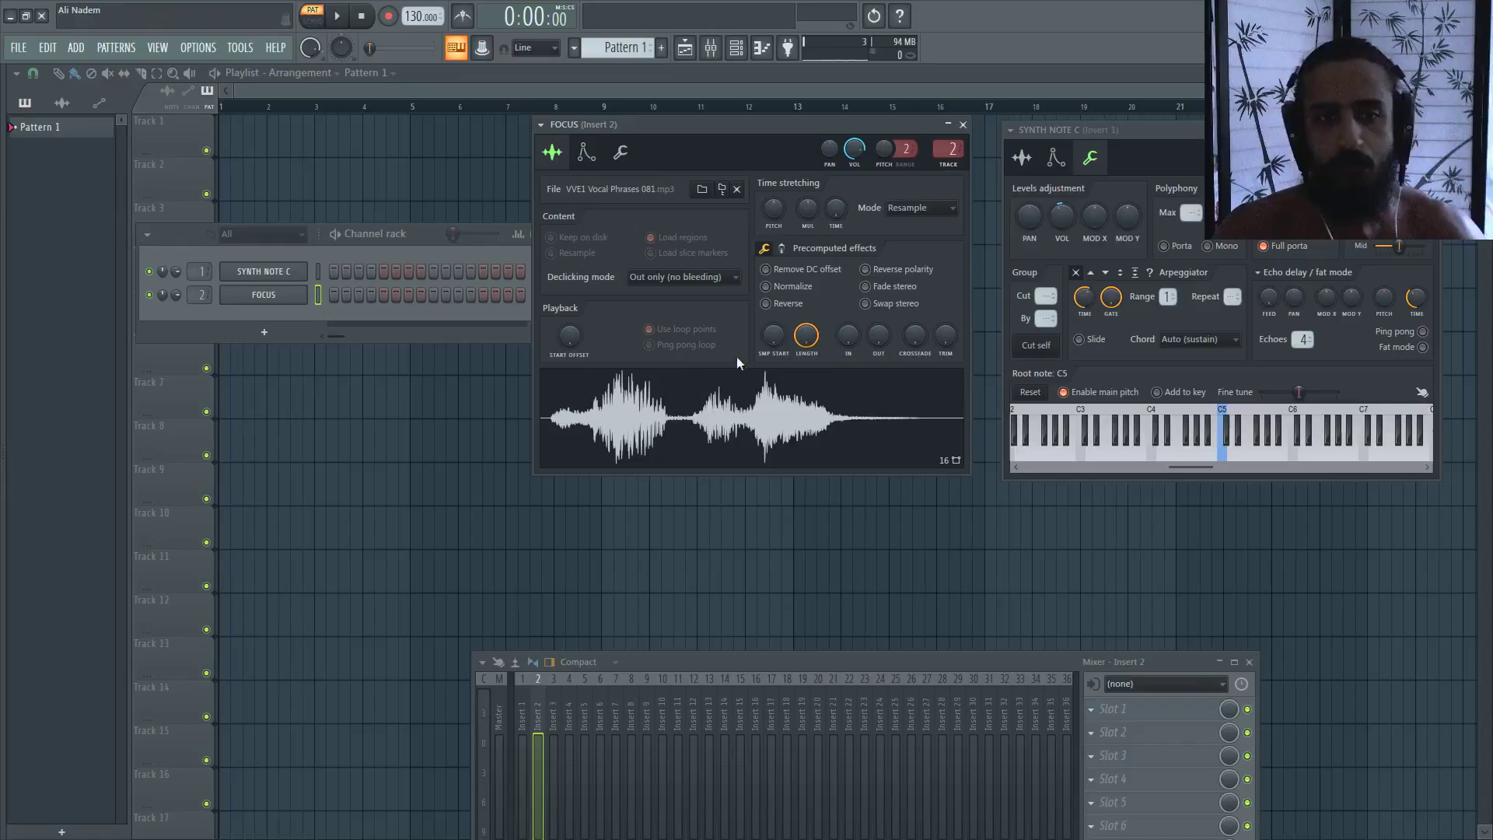
Step: Hide the SYNTH NOTE C settings so only the FOCUS sampler settings remain visible
left_click(241, 272)
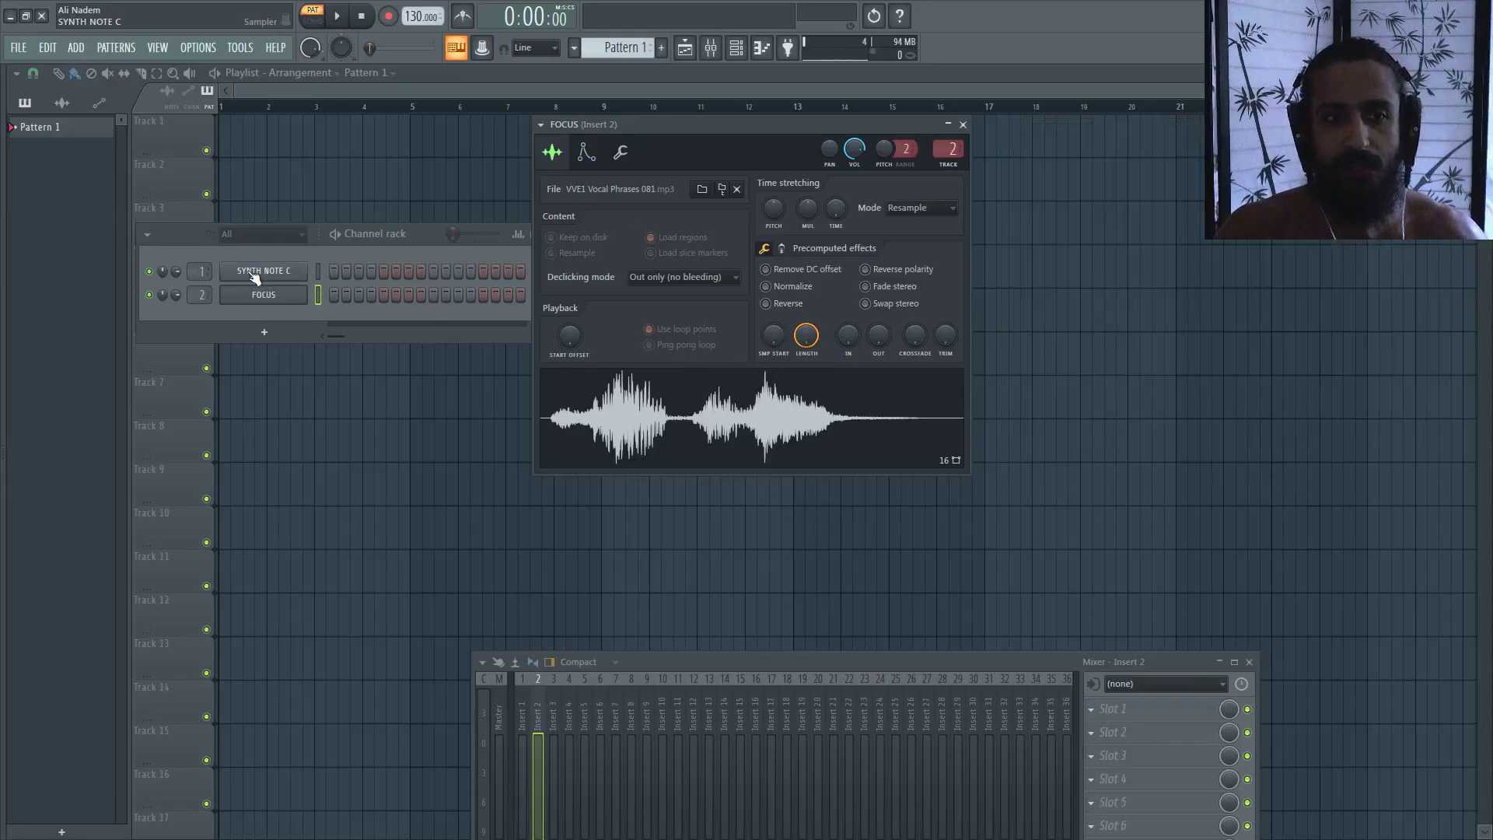
left_click(241, 273)
left_click(264, 296)
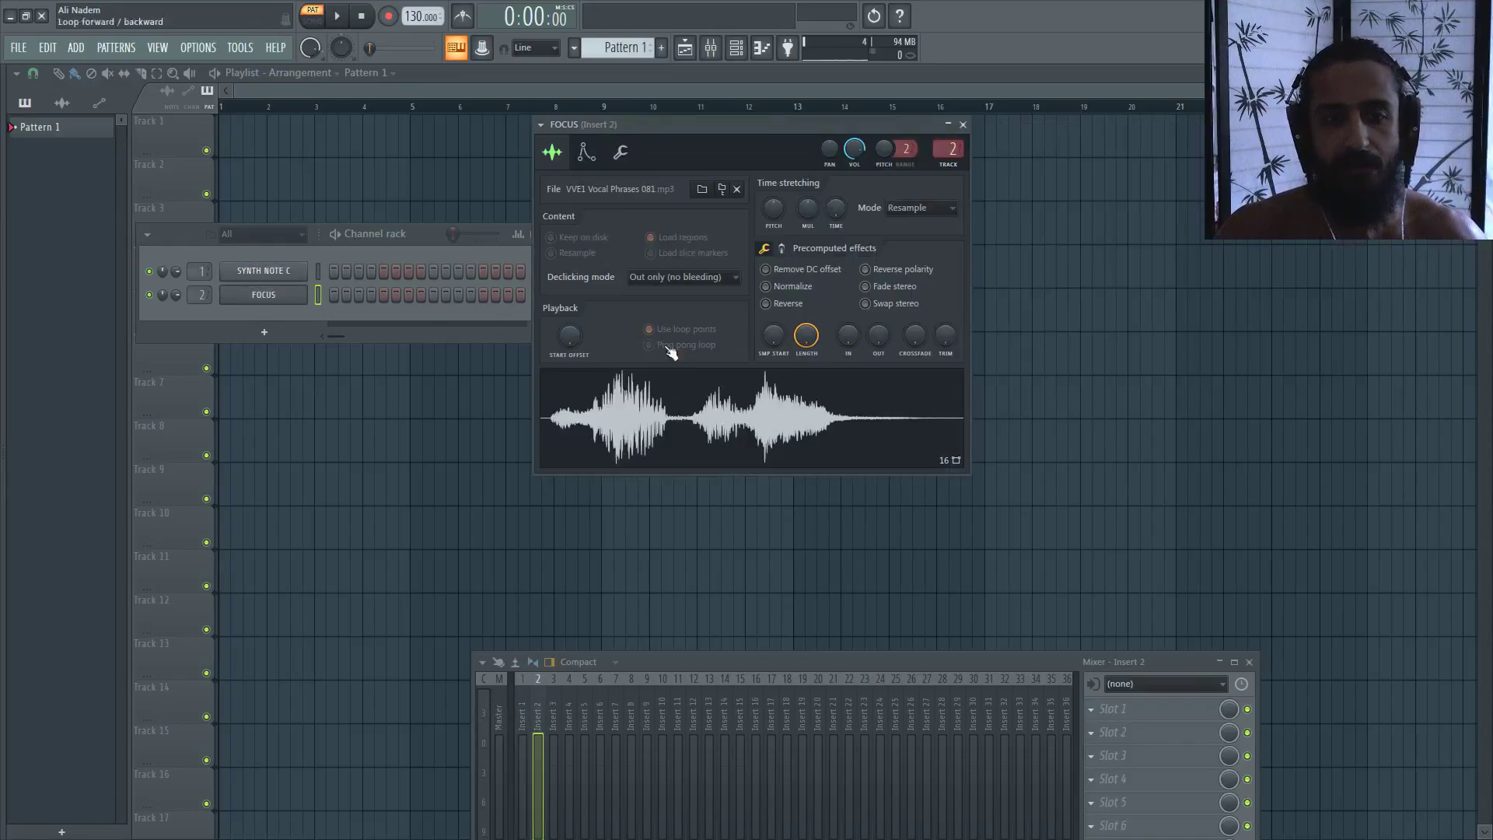
Step: Preview the vocal with Start Offset at about 21%, then return the offset to 0%
left_click(746, 412)
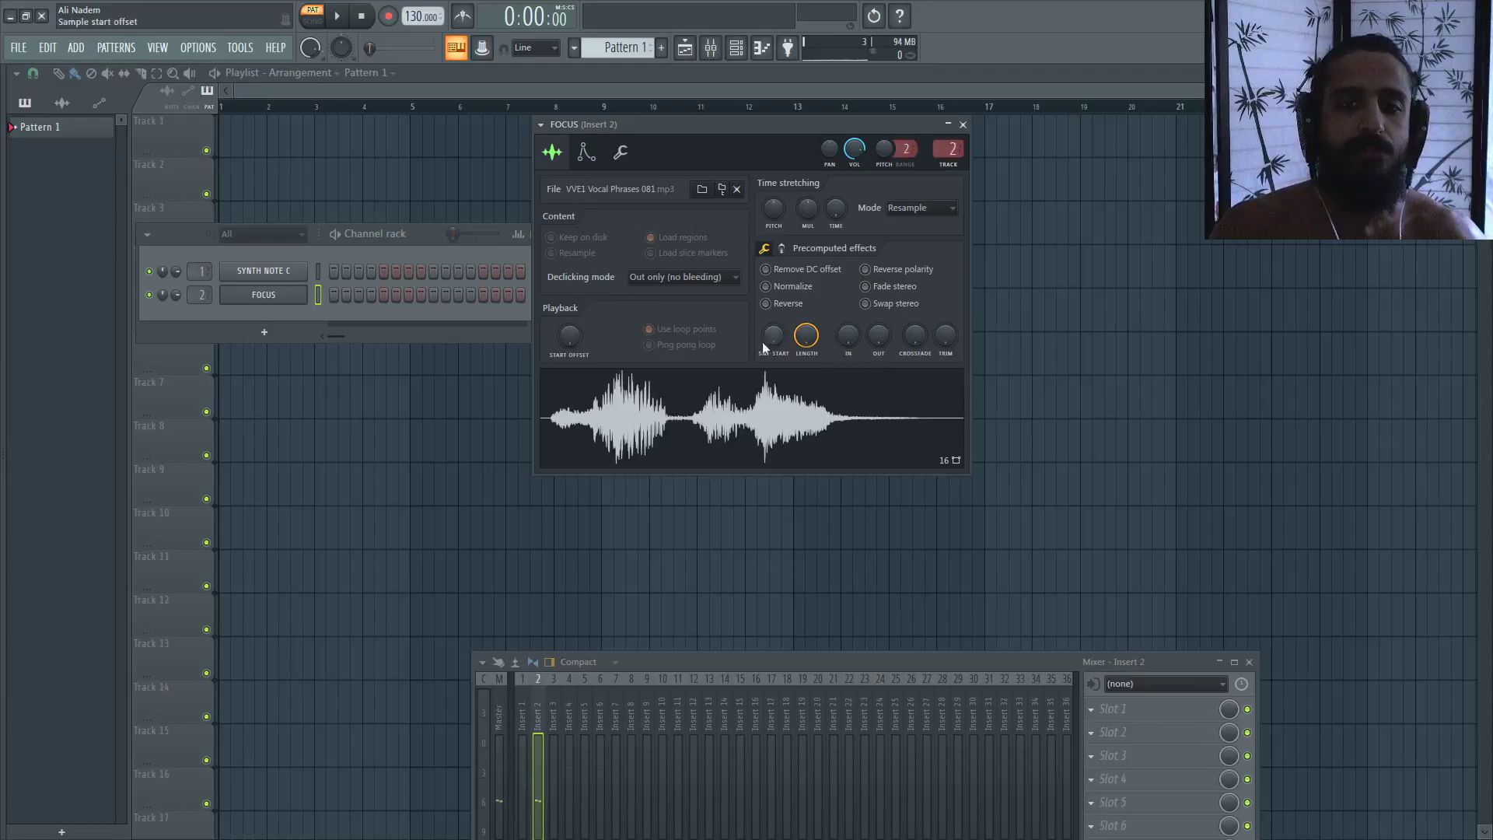
mouse_move(571, 330)
left_mouse_down()
mouse_move(568, 264)
mouse_move(569, 281)
left_mouse_up()
left_click(739, 433)
left_click(710, 433)
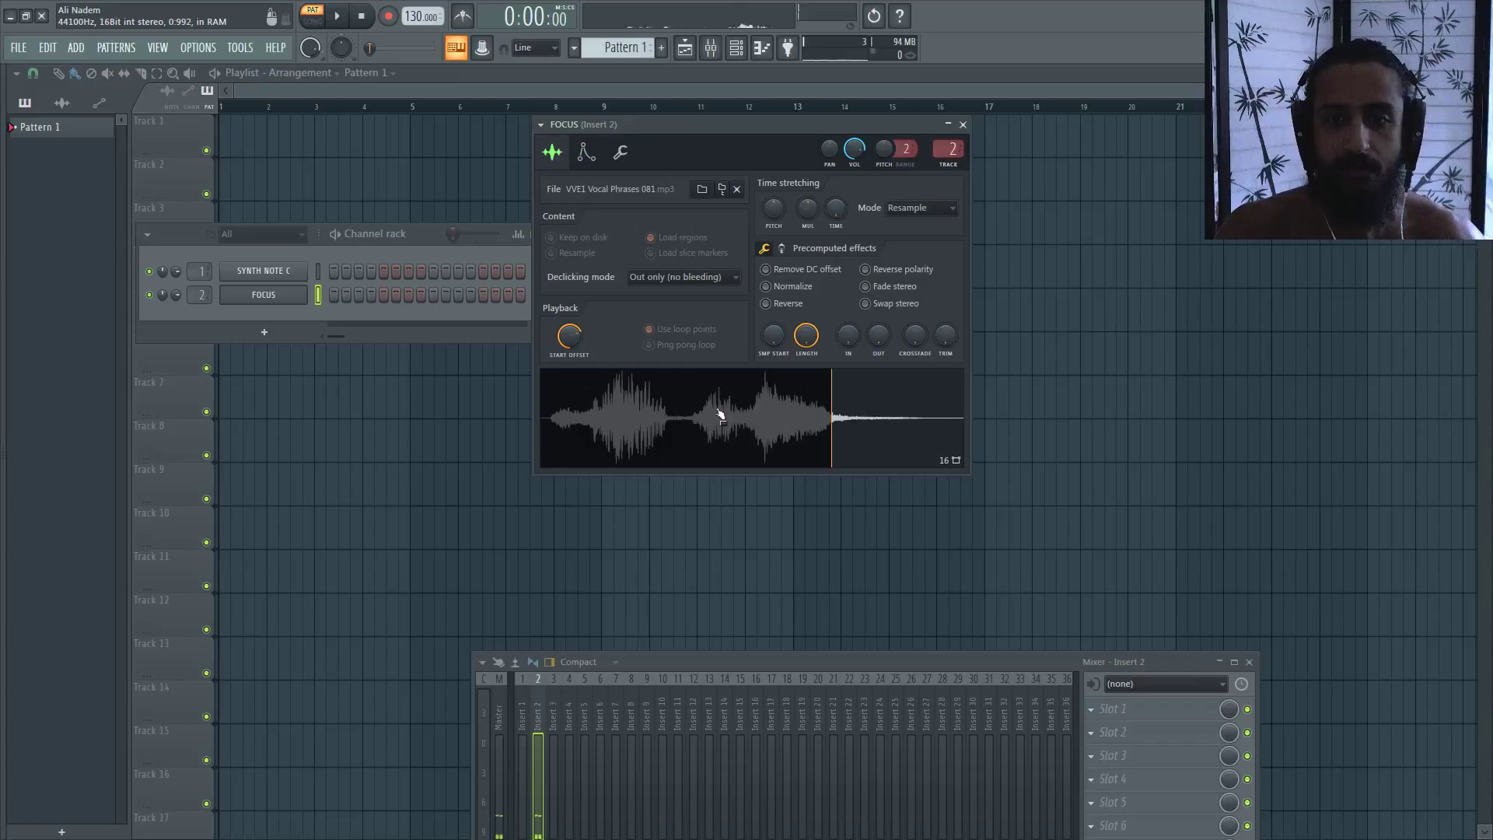
left_click(624, 433)
left_click_drag(576, 336, 576, 404)
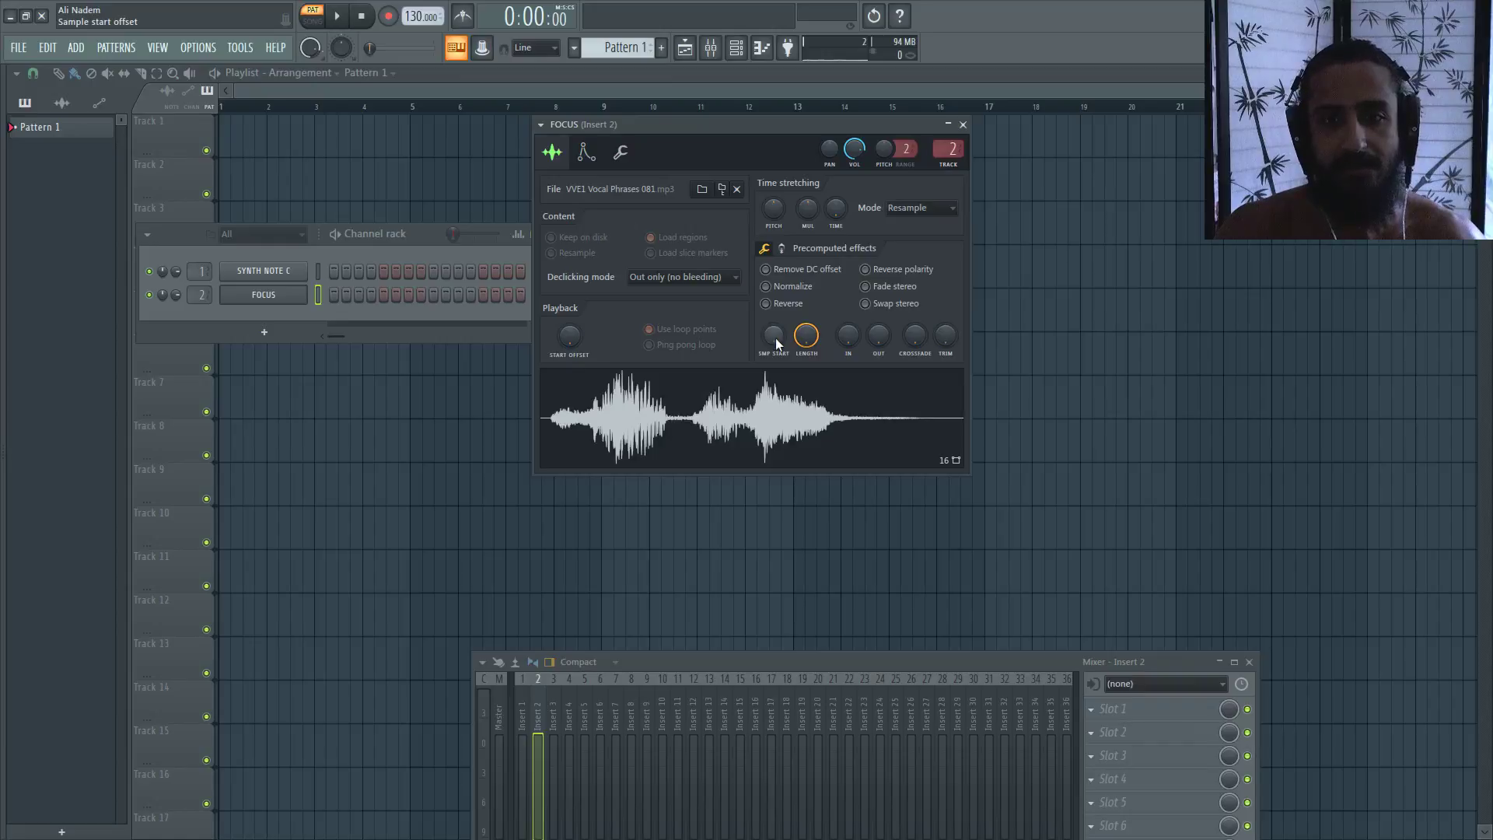
Step: Push SMP START later and preview, then try Start Offset at 43% and return it to 0%
left_click_drag(776, 337, 773, 254)
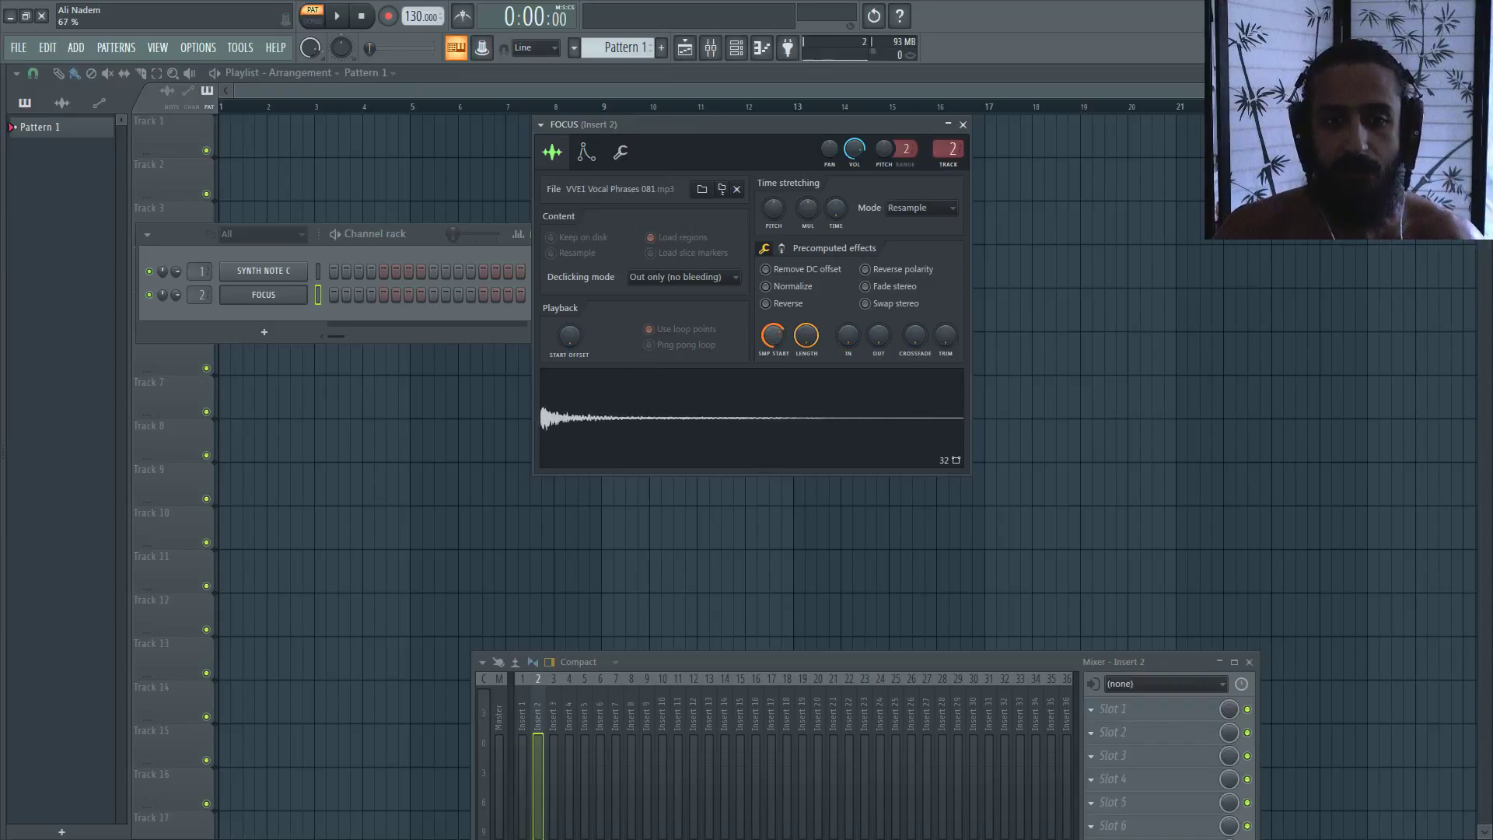
left_click(700, 426)
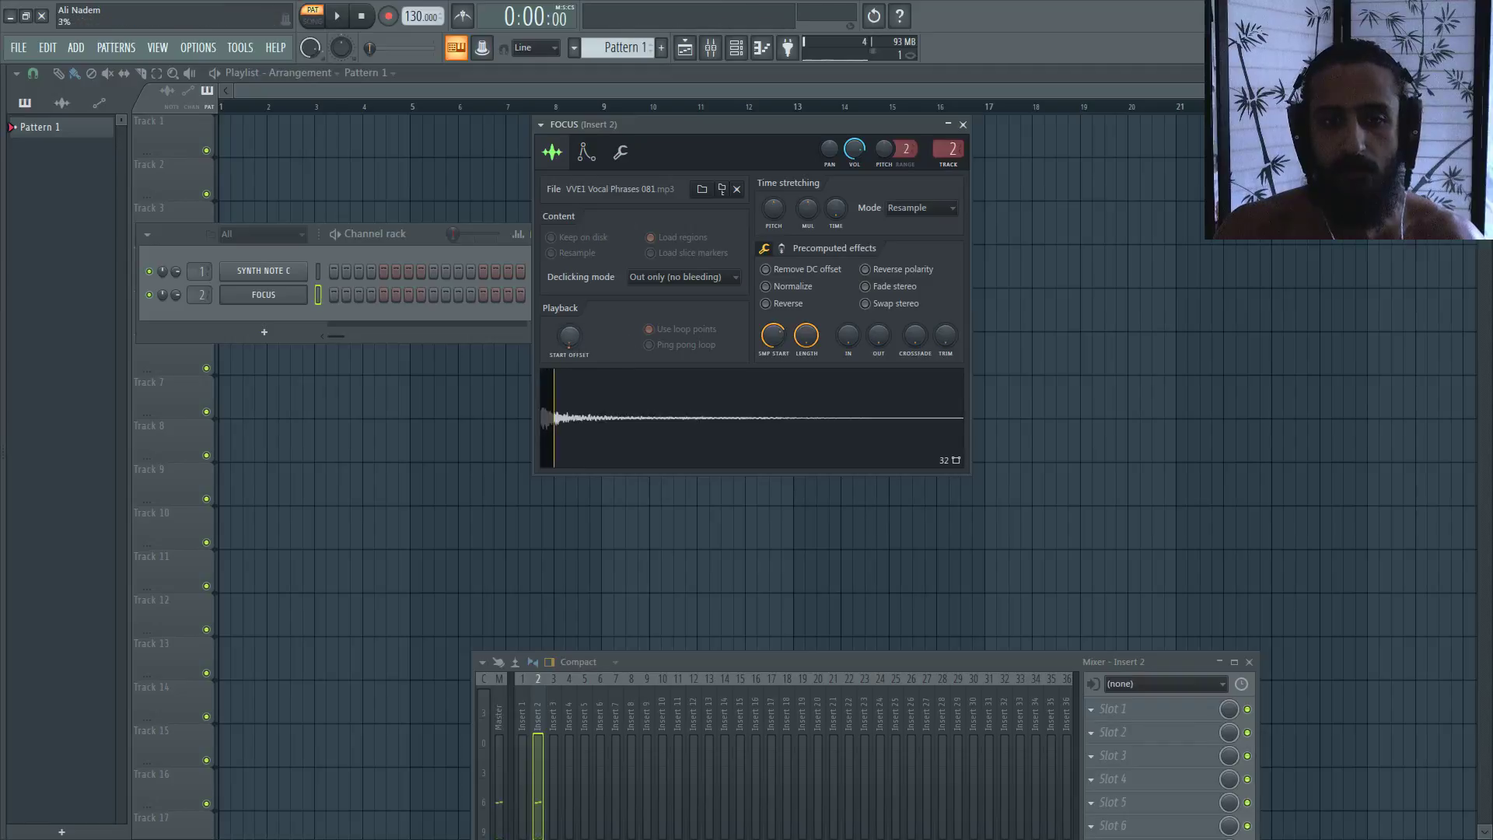
mouse_move(569, 336)
left_mouse_down()
mouse_move(569, 288)
mouse_move(569, 336)
mouse_move(569, 318)
left_mouse_up()
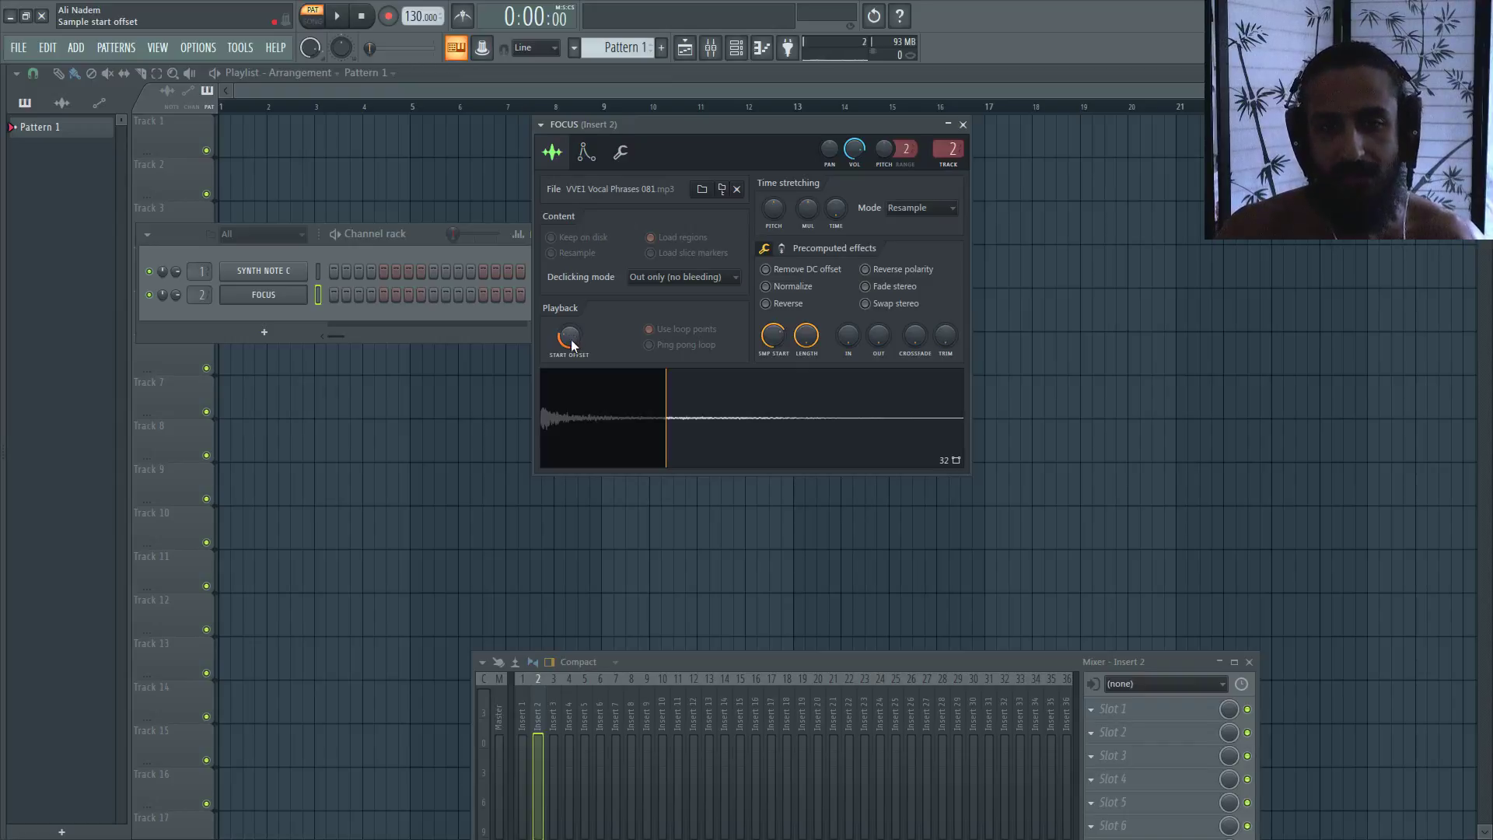
left_click_drag(571, 340, 571, 361)
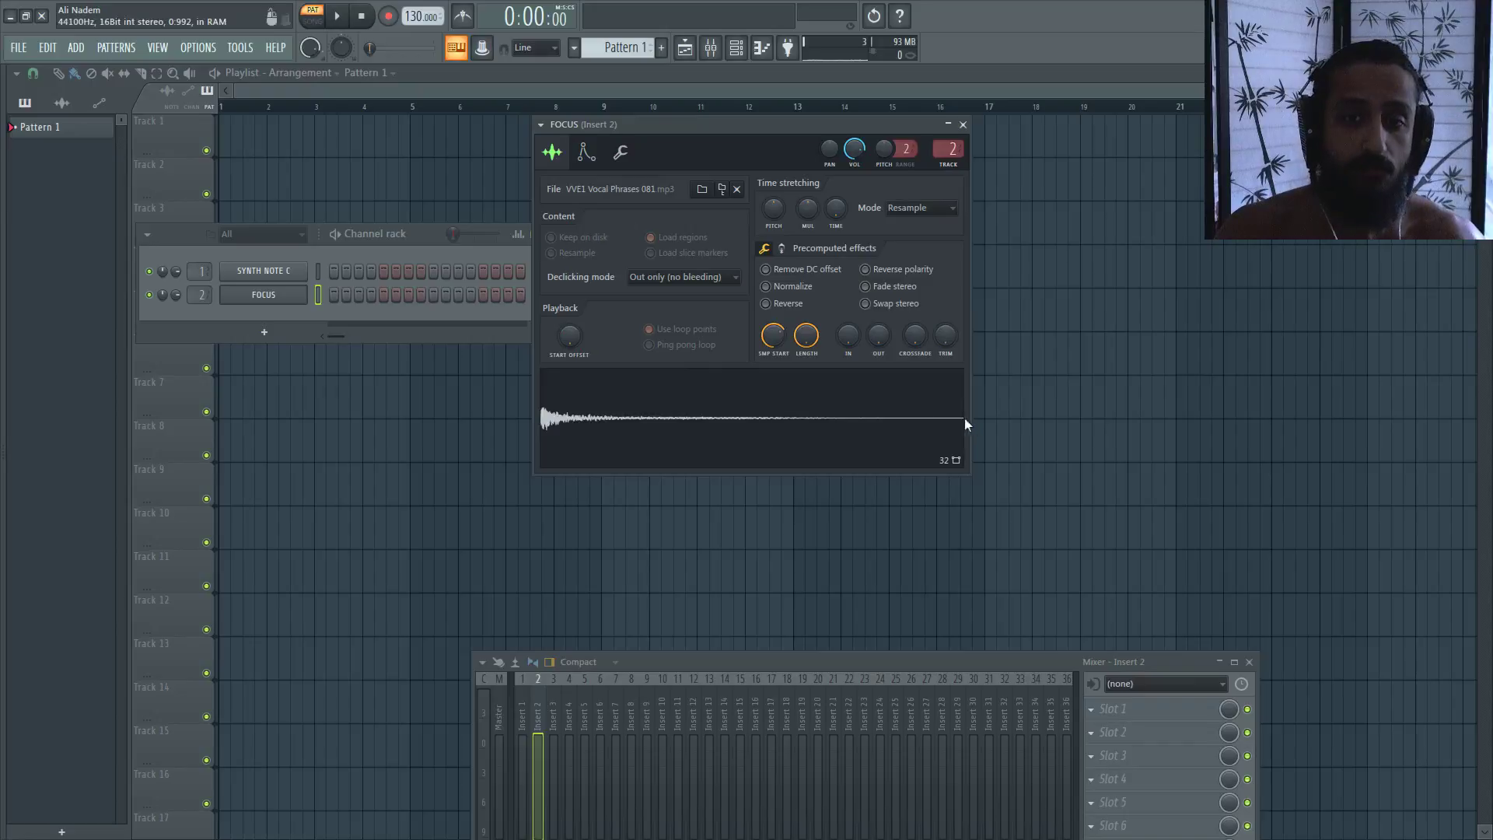
Step: Return SMP START to zero and set LENGTH to full so the whole phrase plays
mouse_move(773, 335)
left_mouse_down()
mouse_move(772, 373)
mouse_move(807, 351)
mouse_move(806, 410)
mouse_move(773, 319)
mouse_move(775, 357)
mouse_move(806, 348)
mouse_move(806, 325)
mouse_move(809, 341)
left_mouse_up()
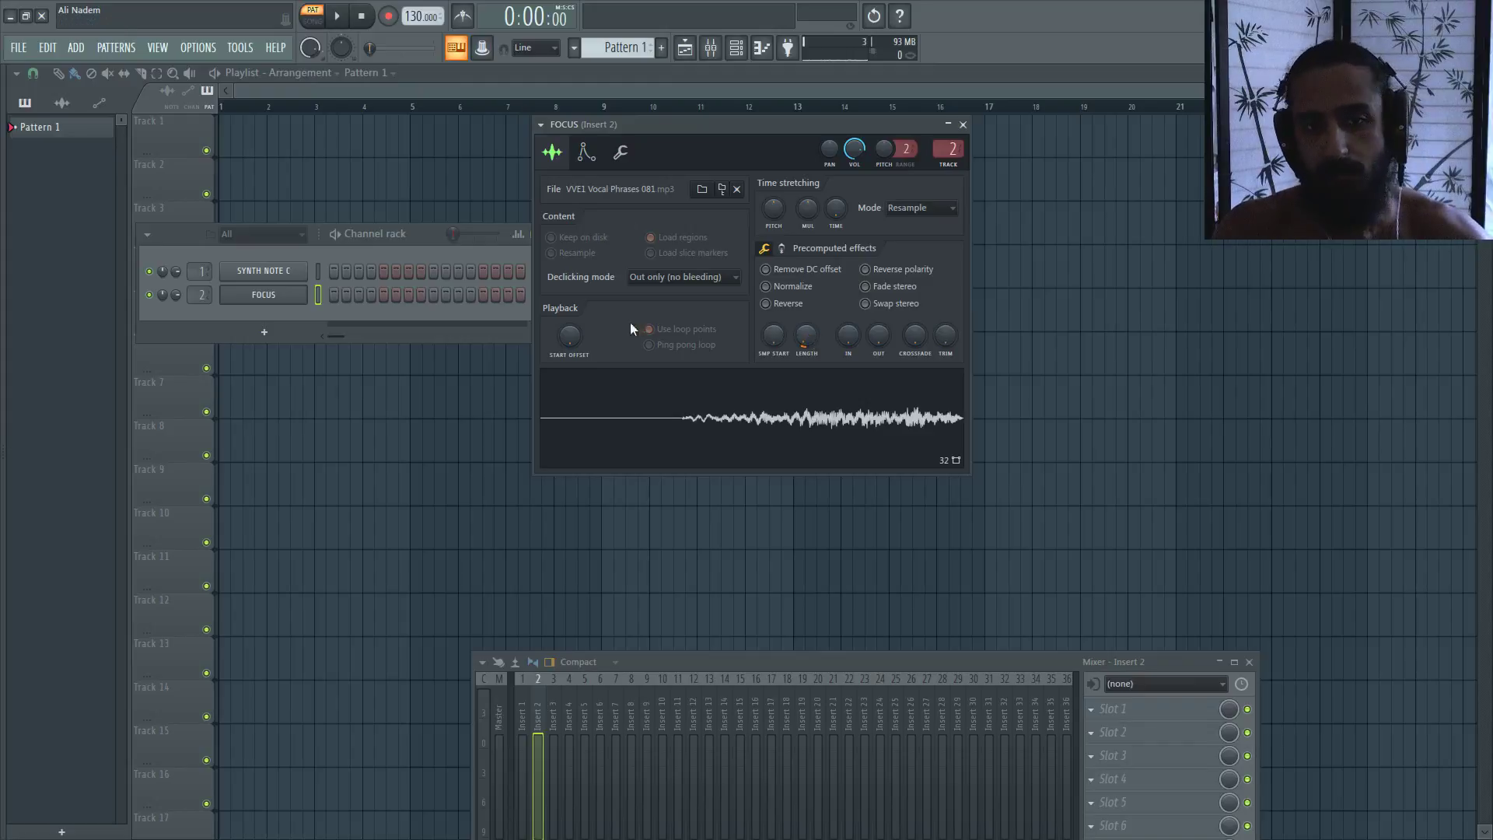
left_click_drag(818, 340, 818, 311)
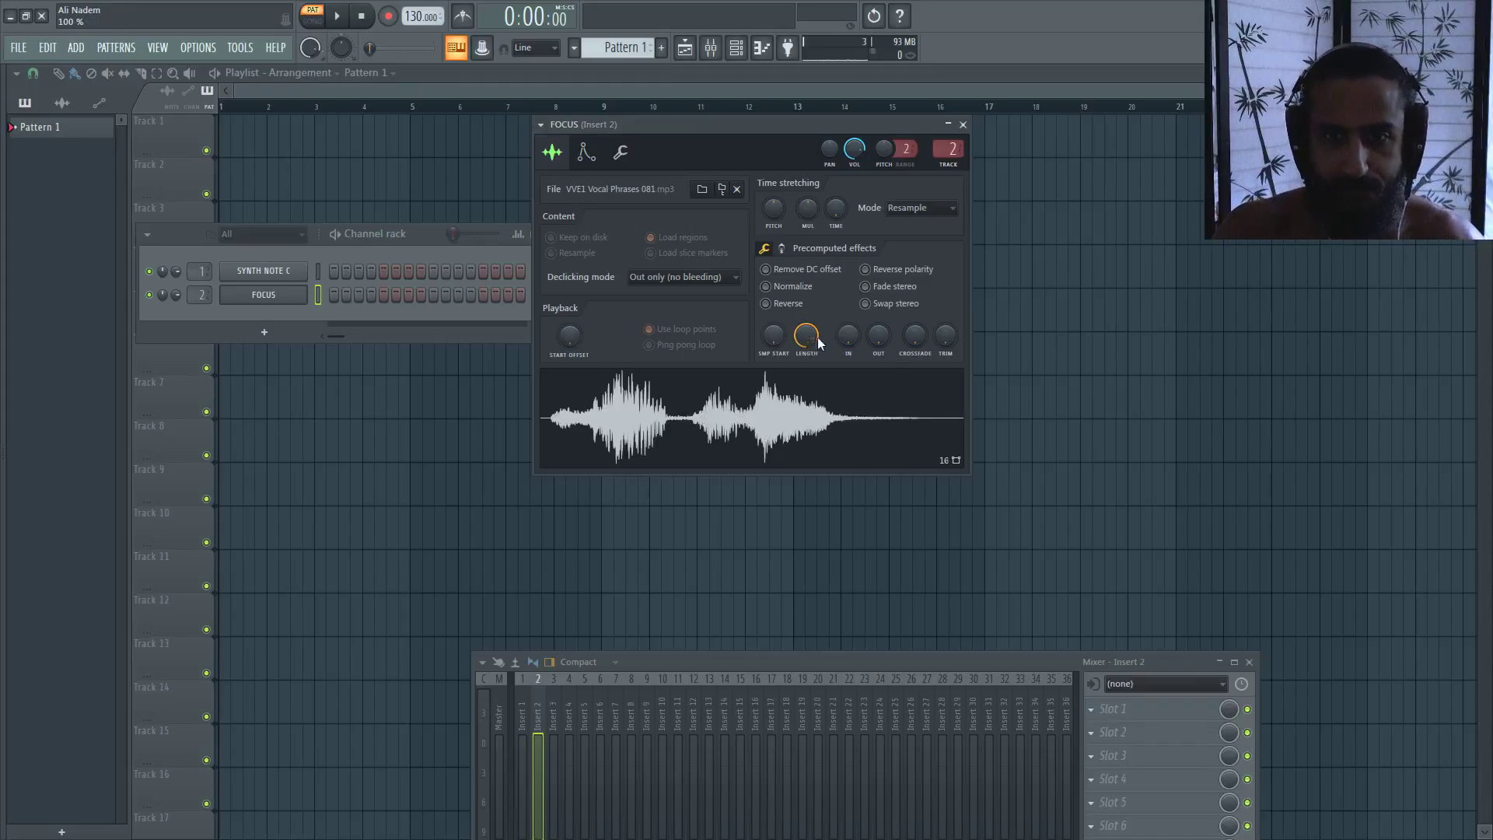
Step: Switch Precomputed effects to its second page of effect knobs
left_click(784, 249)
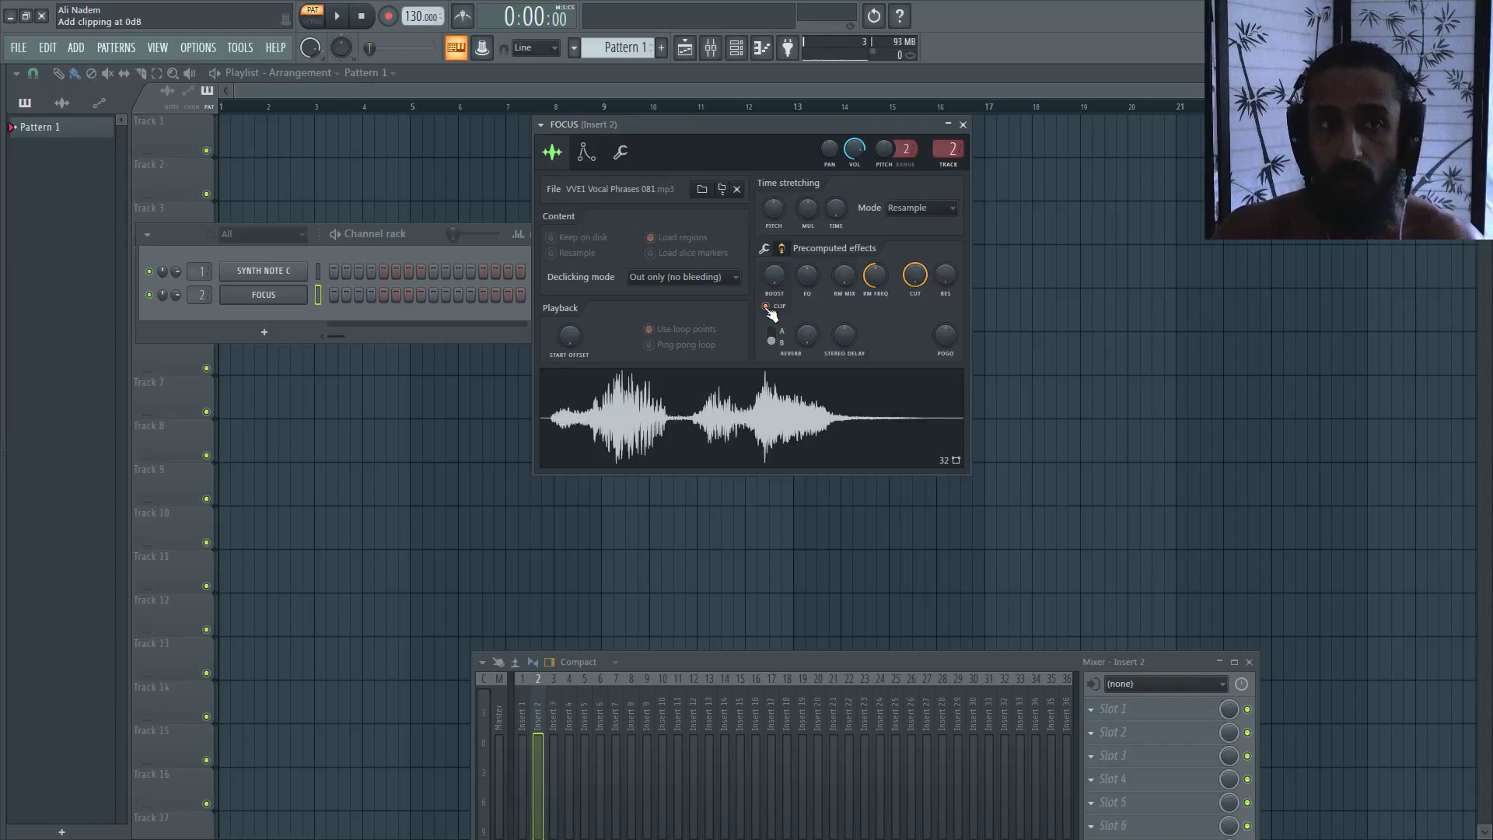
Step: Disable CLIP, try BOOST at 53% then return it to 0%, and raise the EQ
left_click(768, 308)
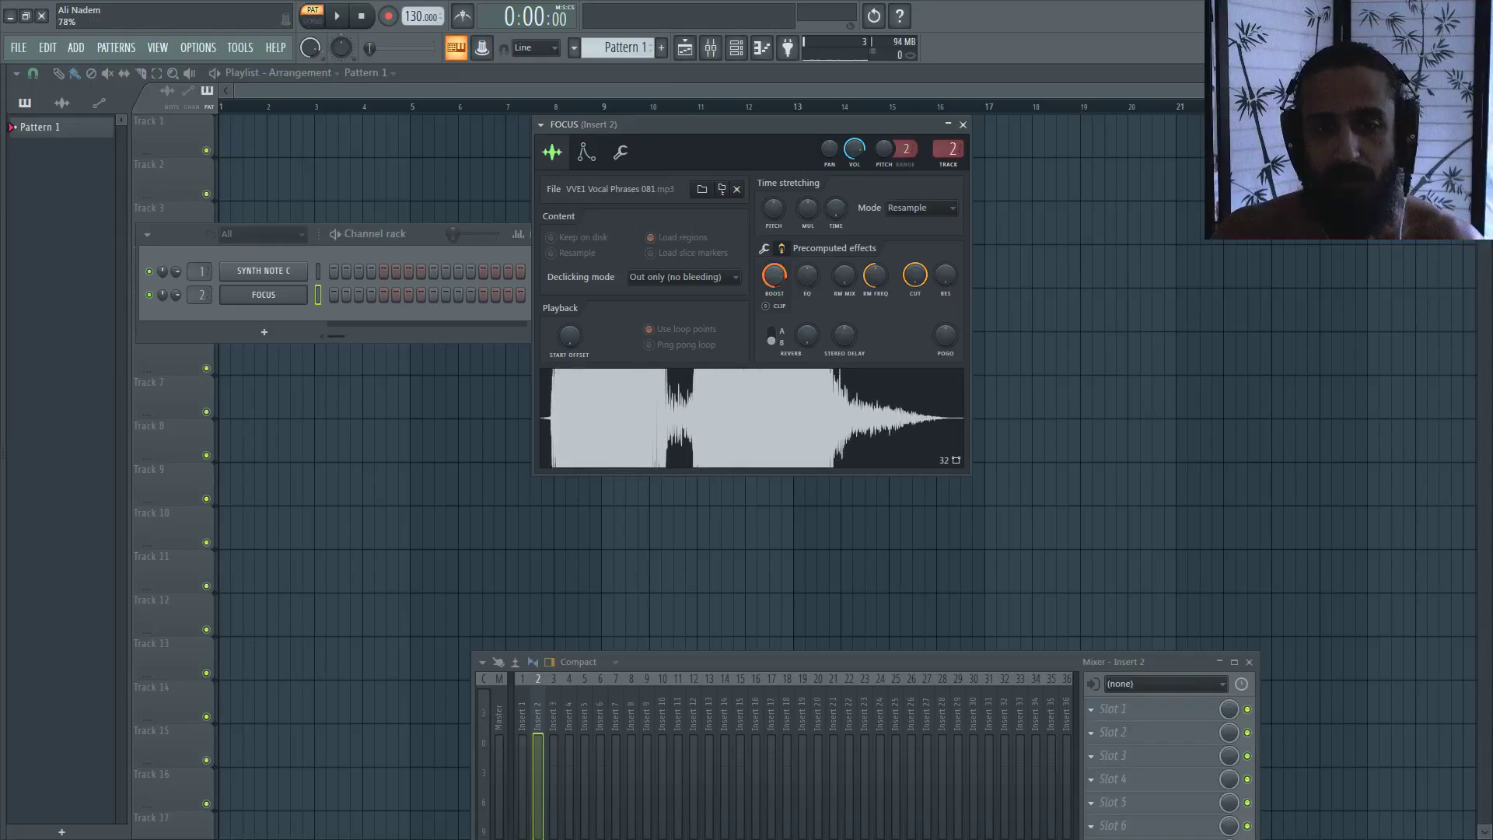
left_click_drag(774, 274, 774, 227)
left_click_drag(774, 282, 774, 334)
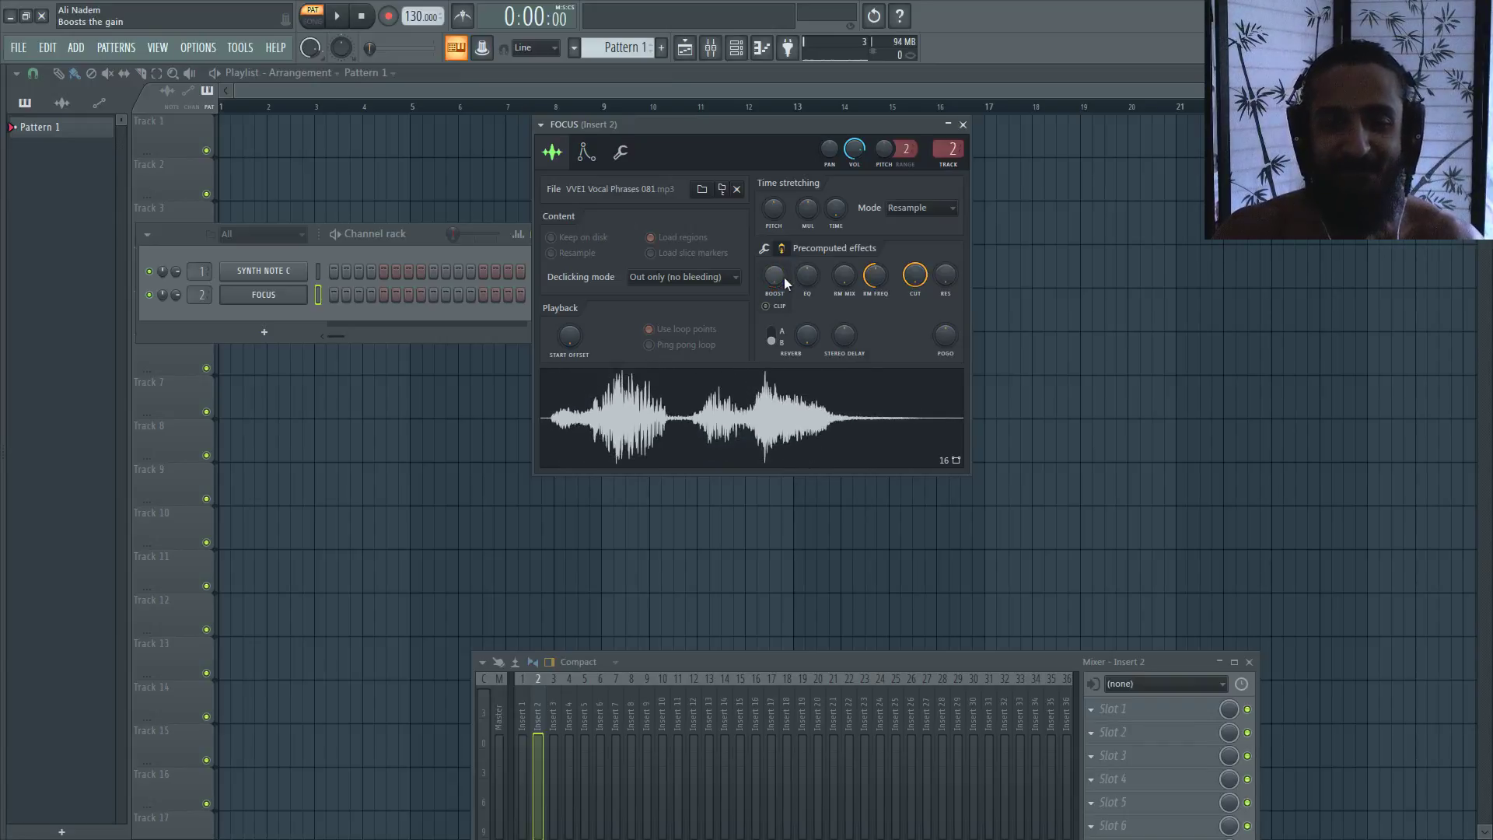
left_click_drag(807, 274, 809, 311)
Step: Audition negative and positive EQ, undo, try about 17%, then reset EQ to zero
left_click_drag(756, 406, 852, 440)
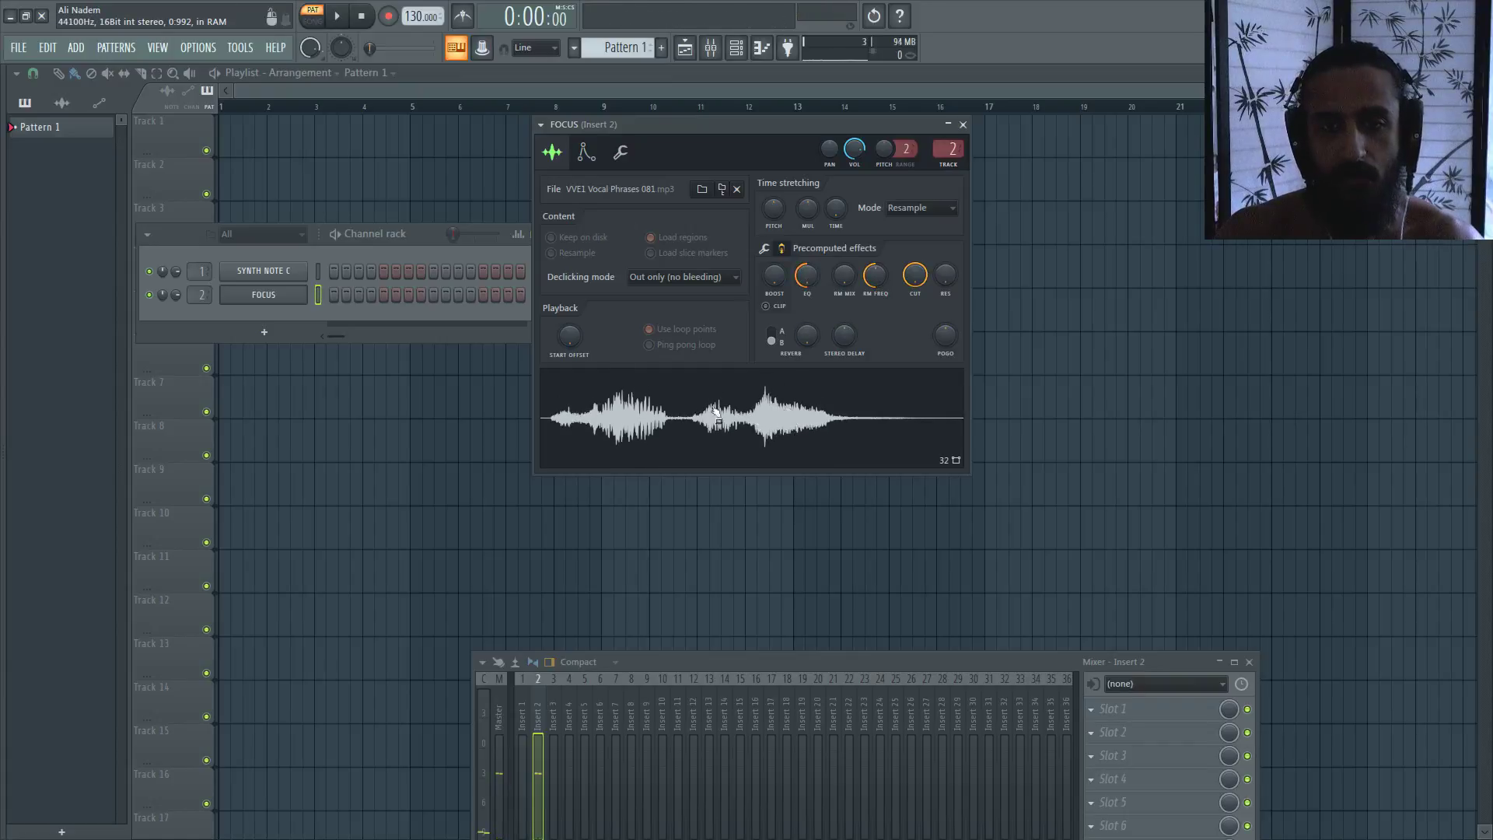
left_click(762, 412)
left_click_drag(818, 272, 817, 241)
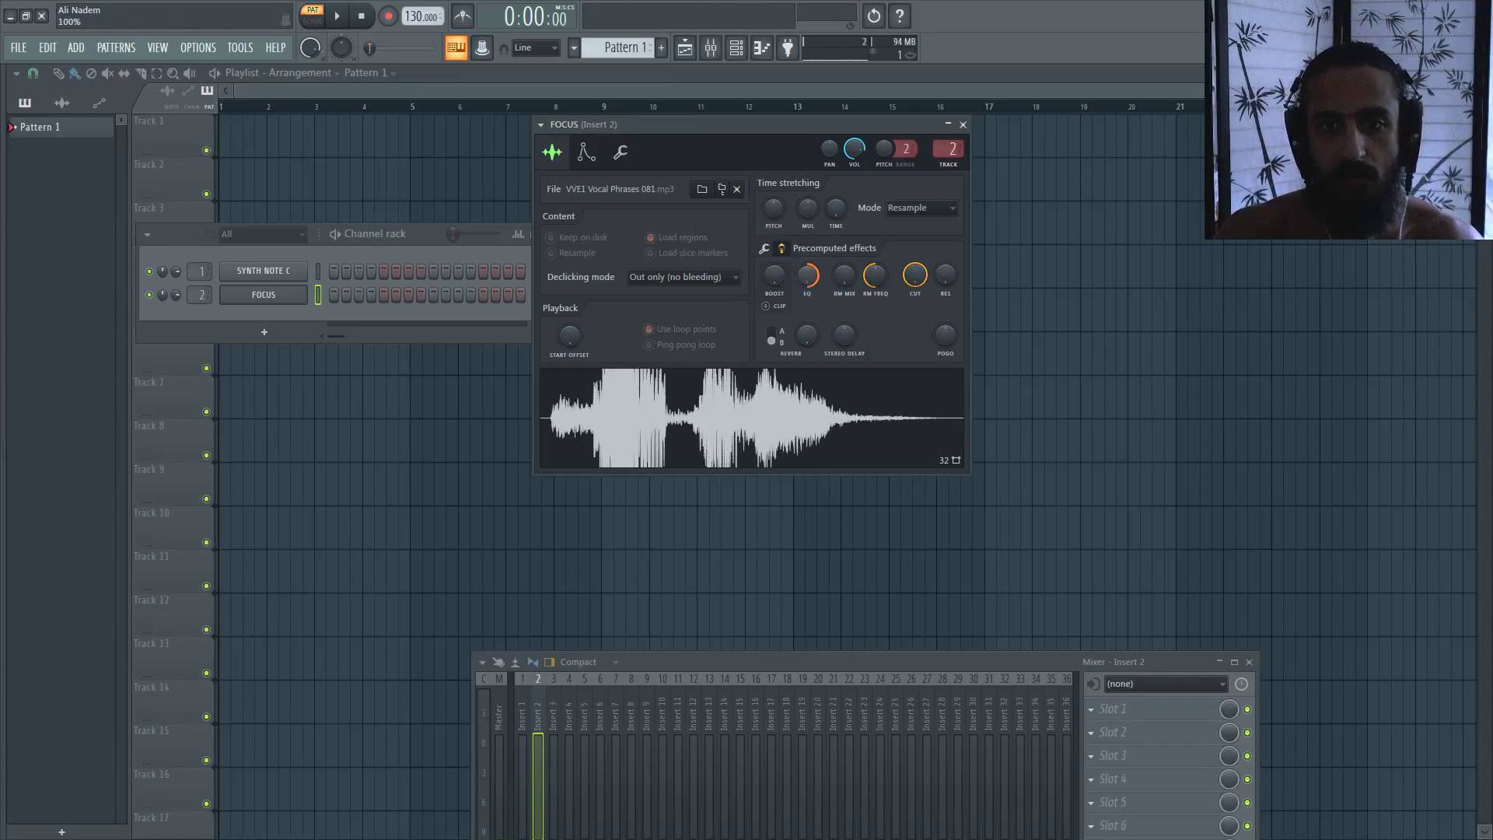
key("ctrl+z")
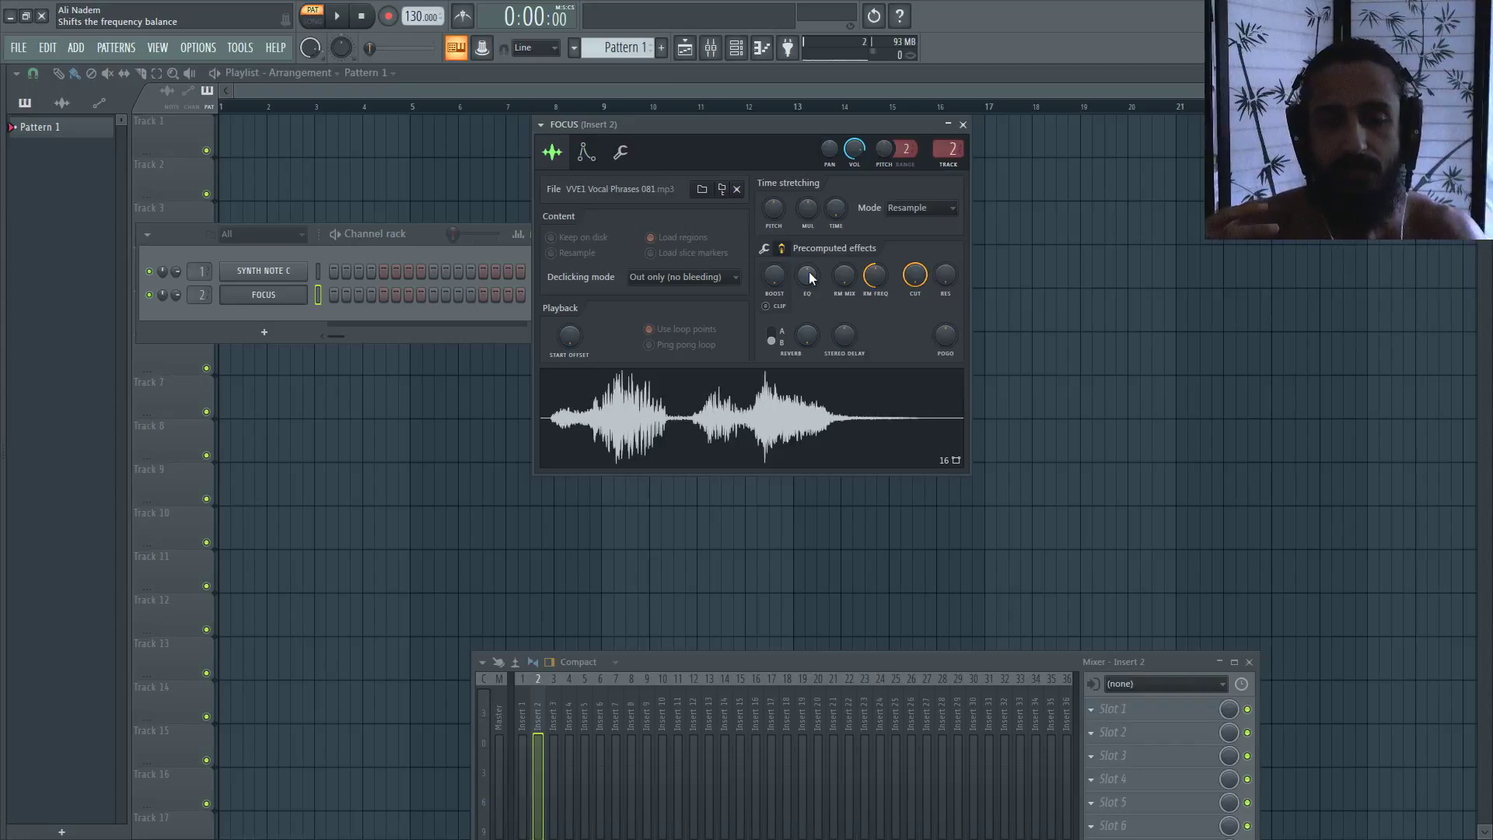
mouse_move(805, 273)
left_mouse_down()
mouse_move(806, 260)
mouse_move(816, 275)
left_mouse_up()
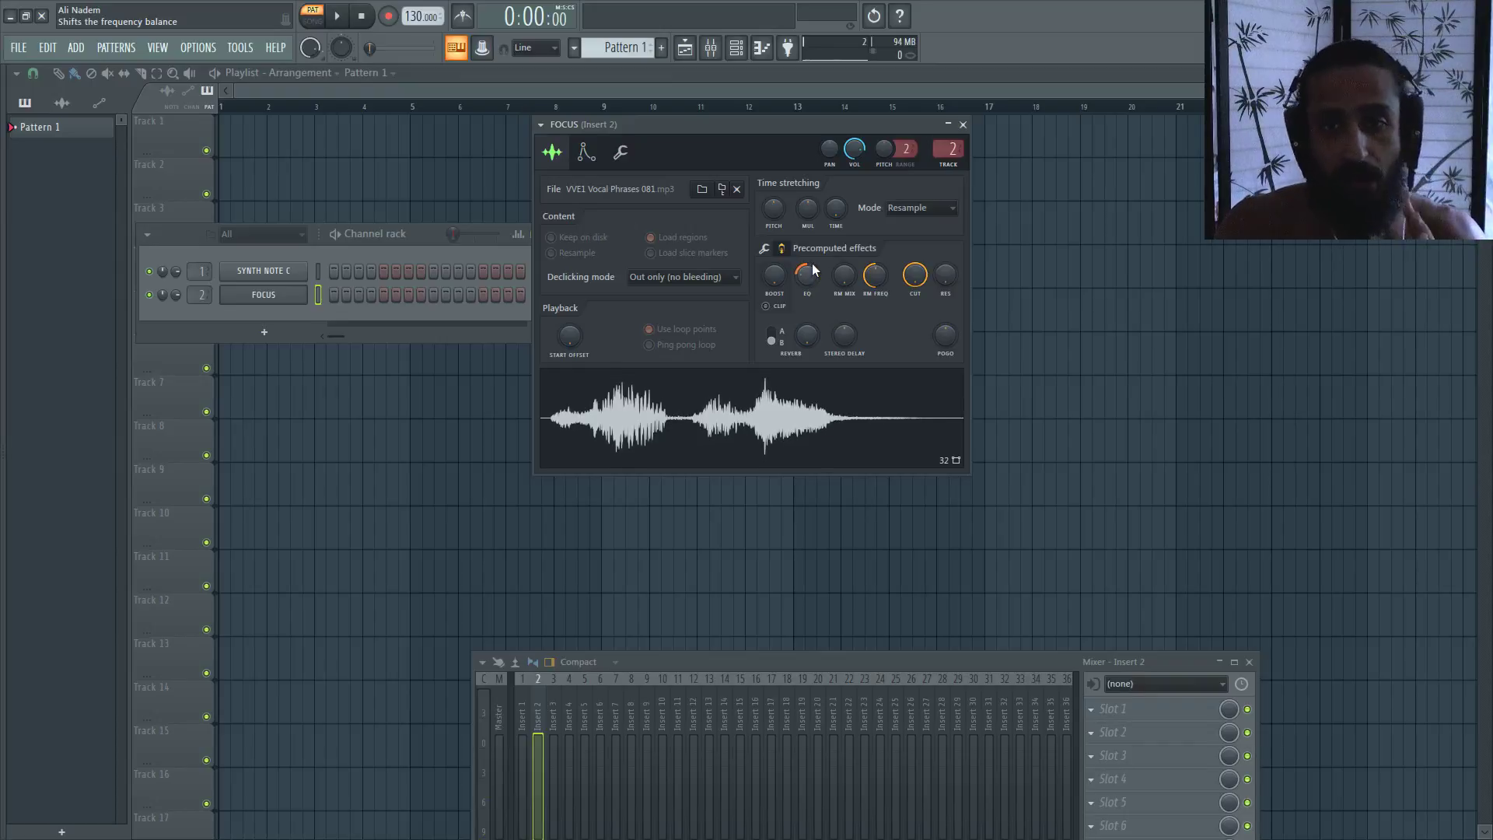
right_click(807, 275)
left_click(825, 289)
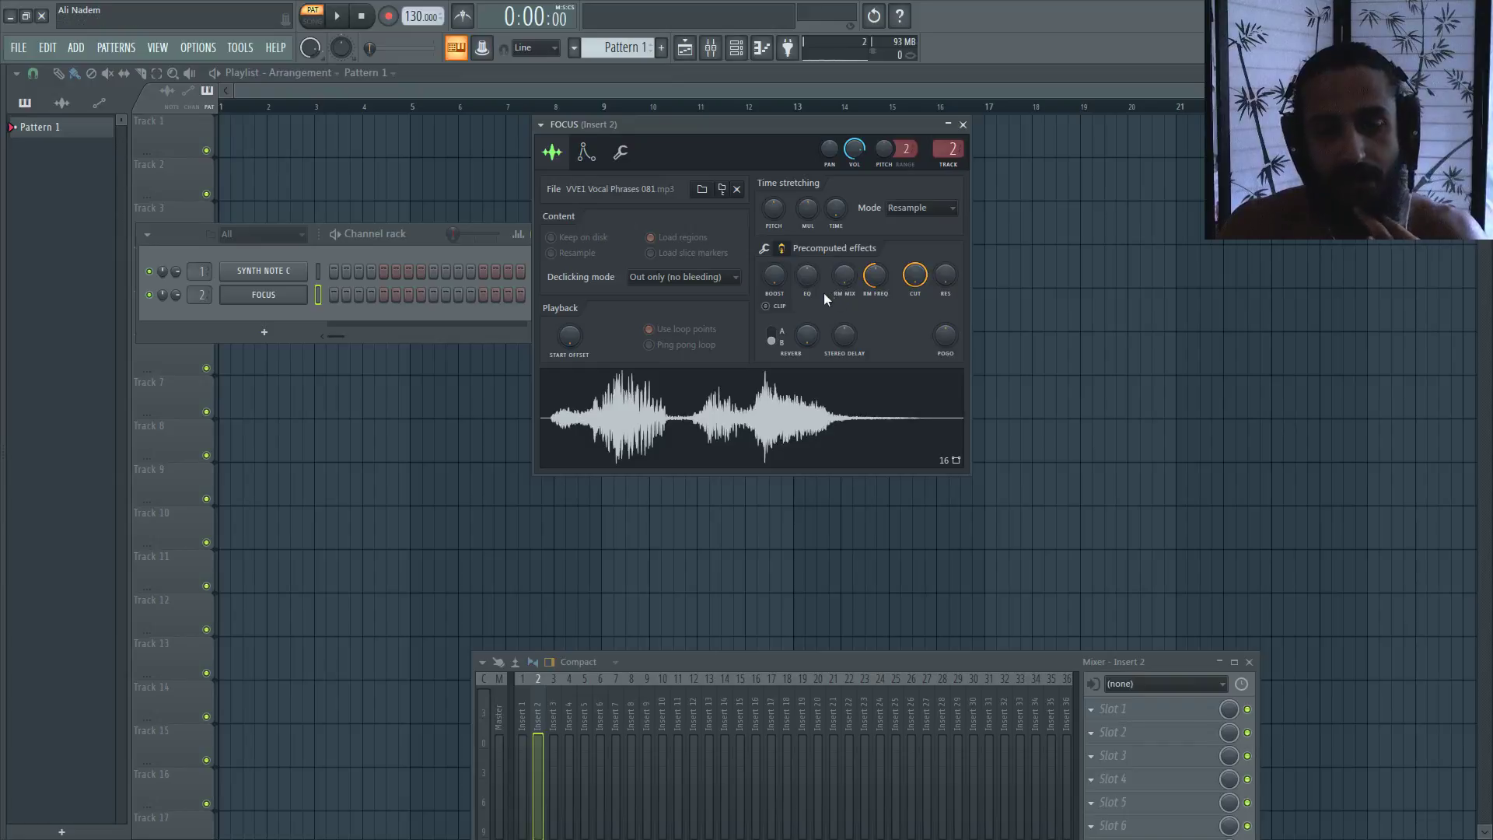
Step: Audition RM MIX at 79% and 63%, lower RM FREQ, then reset RM MIX to 0%
left_click_drag(845, 275, 865, 237)
left_click(789, 402)
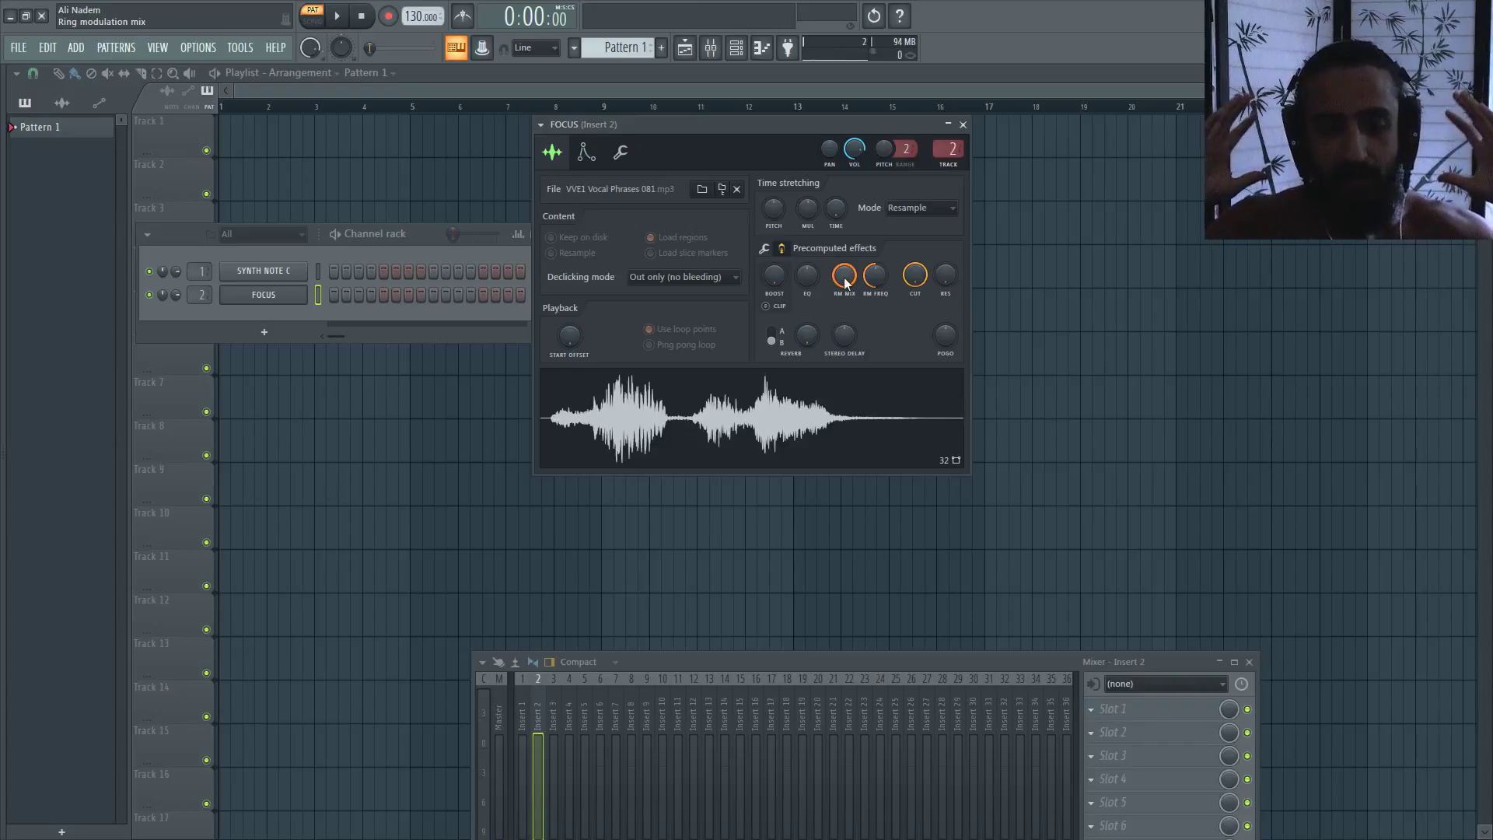
left_click_drag(846, 282, 845, 268)
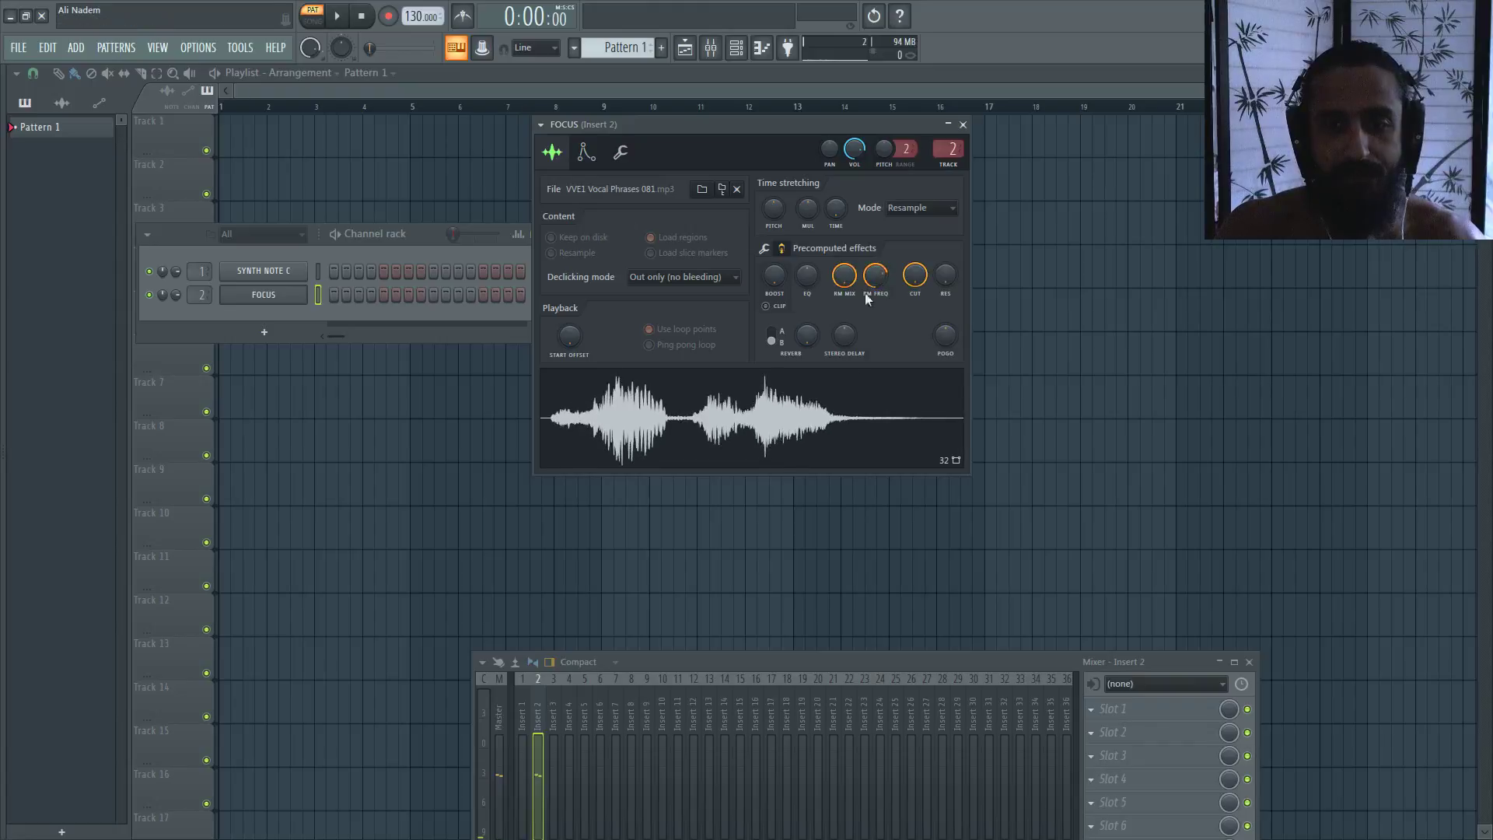
mouse_move(875, 280)
left_mouse_down()
mouse_move(876, 303)
mouse_move(883, 293)
left_mouse_up()
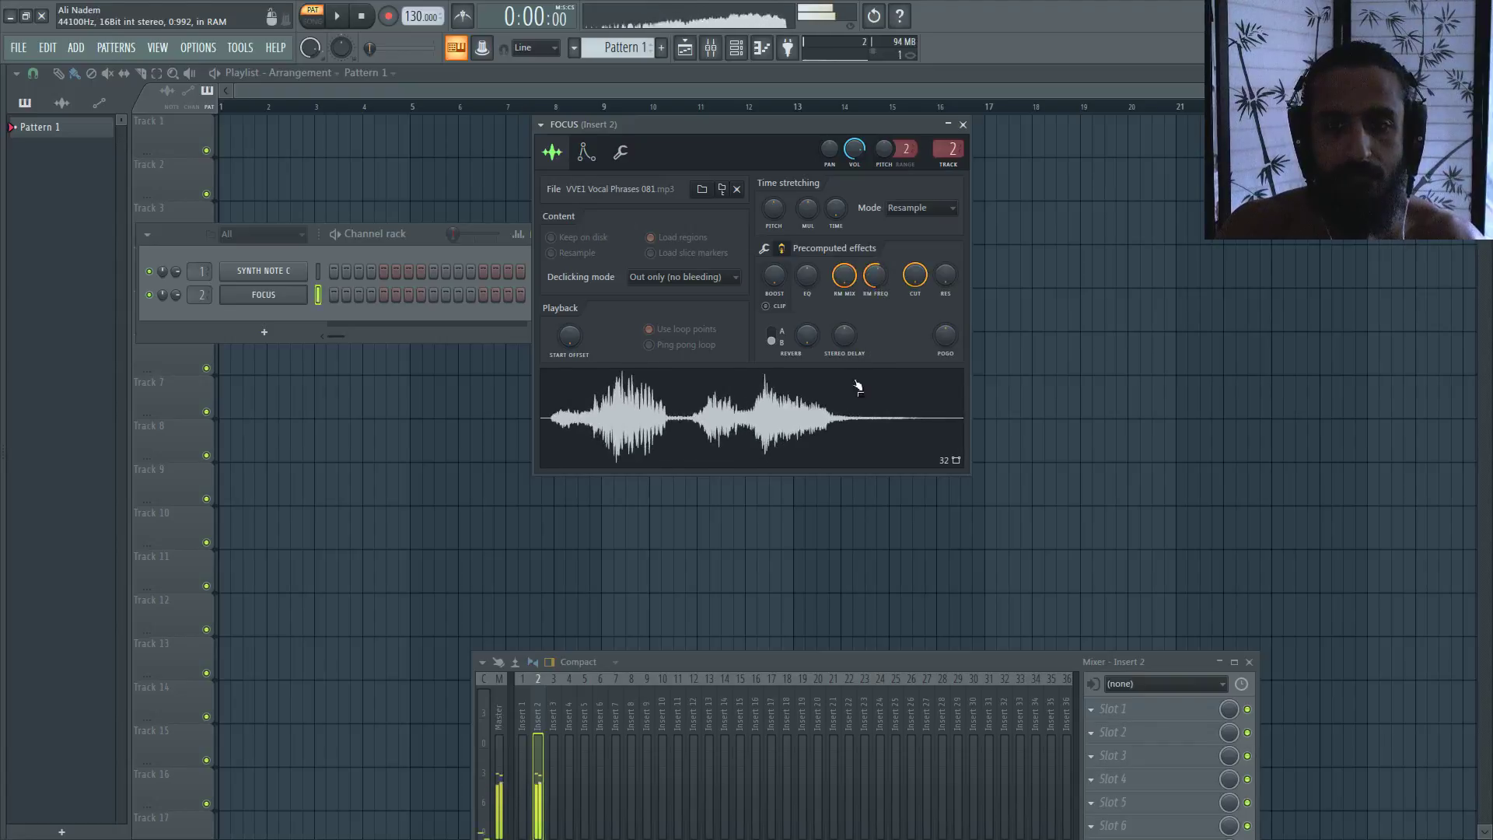
right_click(848, 280)
left_click(859, 287)
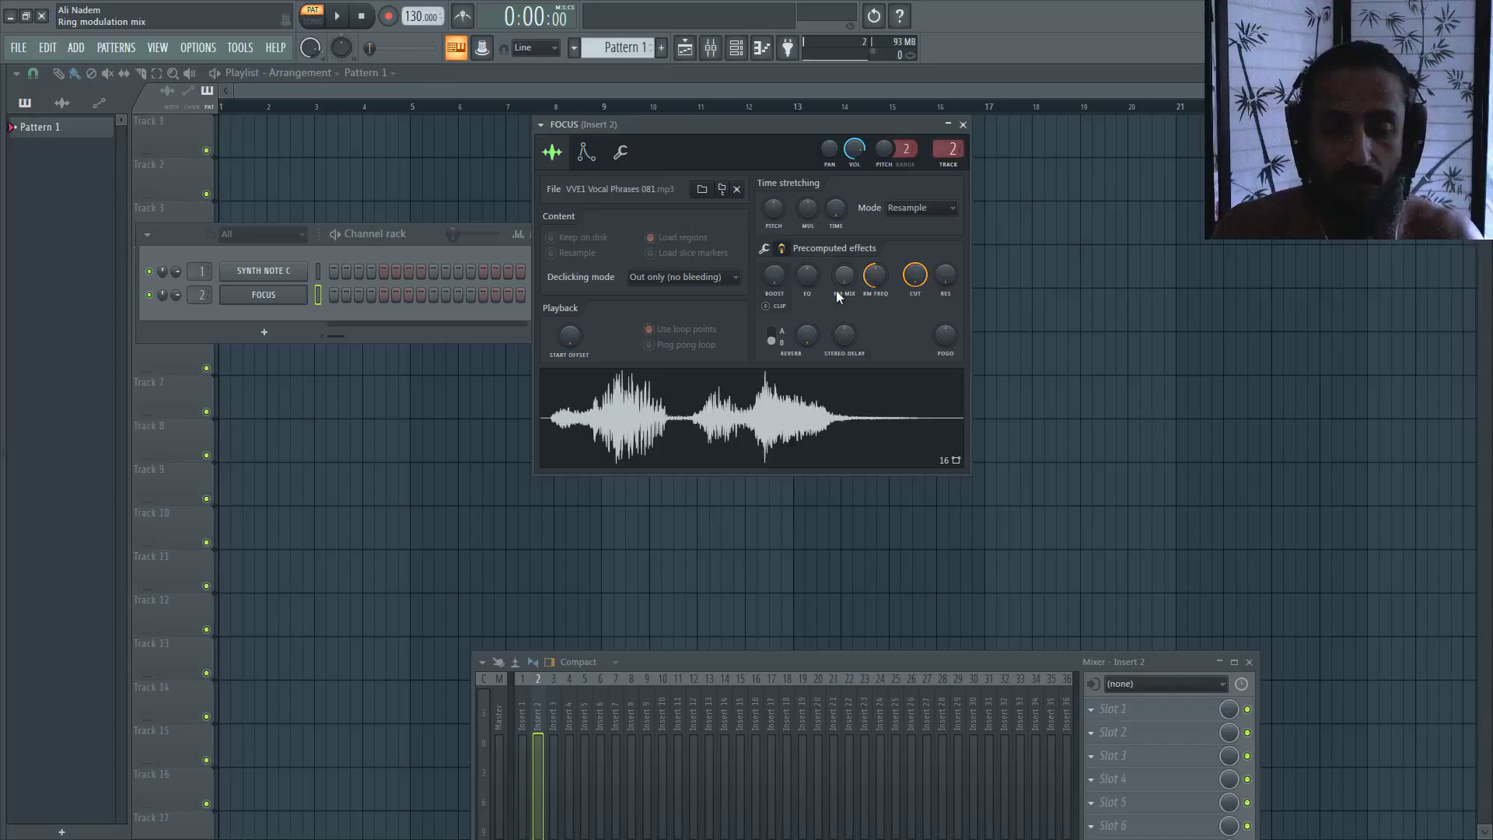
mouse_move(915, 274)
left_mouse_down()
mouse_move(914, 326)
mouse_move(894, 295)
mouse_move(914, 261)
left_mouse_up()
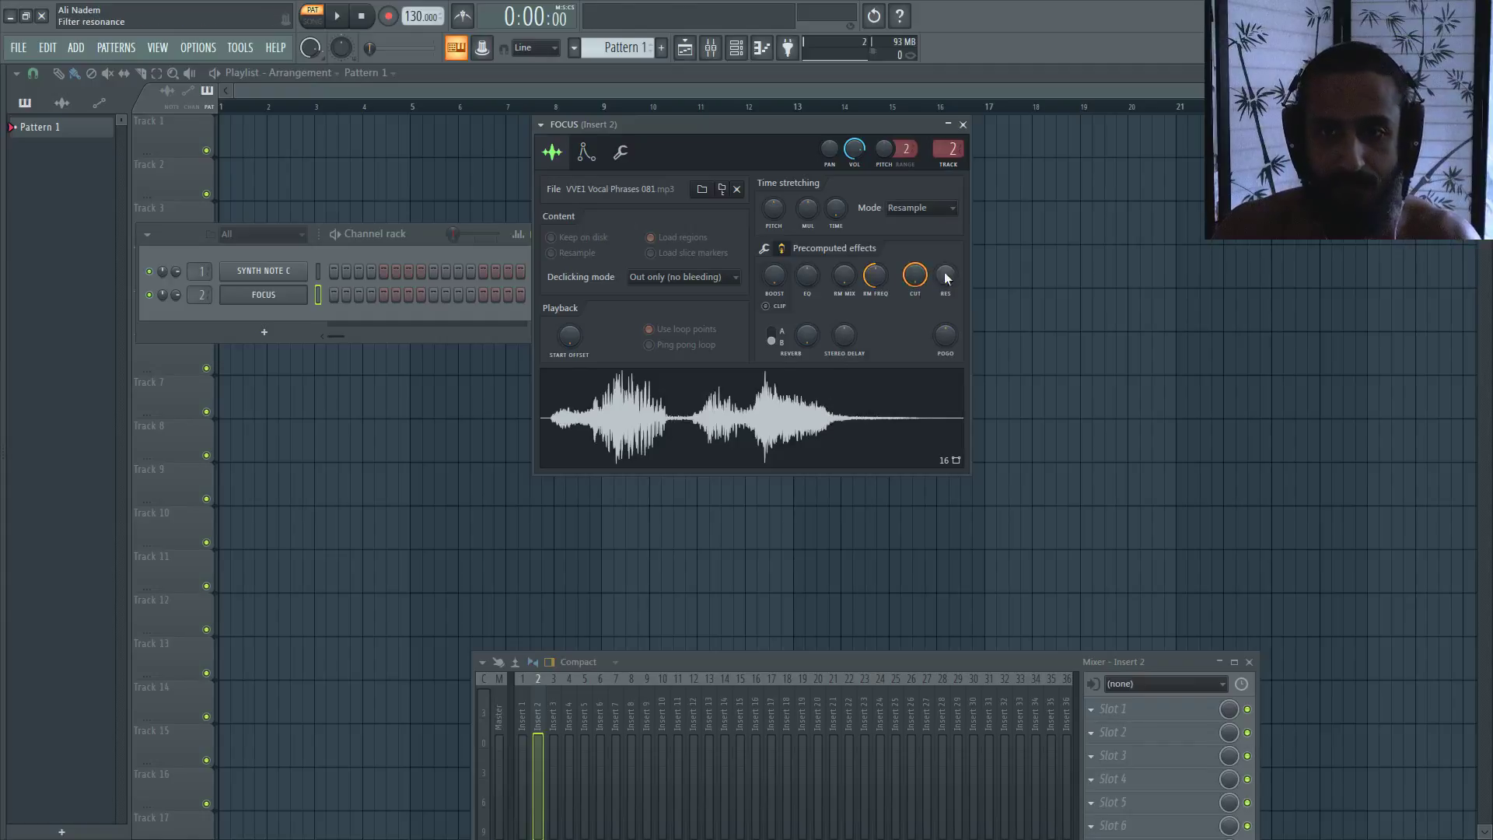
mouse_move(944, 274)
left_mouse_down()
mouse_move(944, 259)
mouse_move(945, 295)
left_mouse_up()
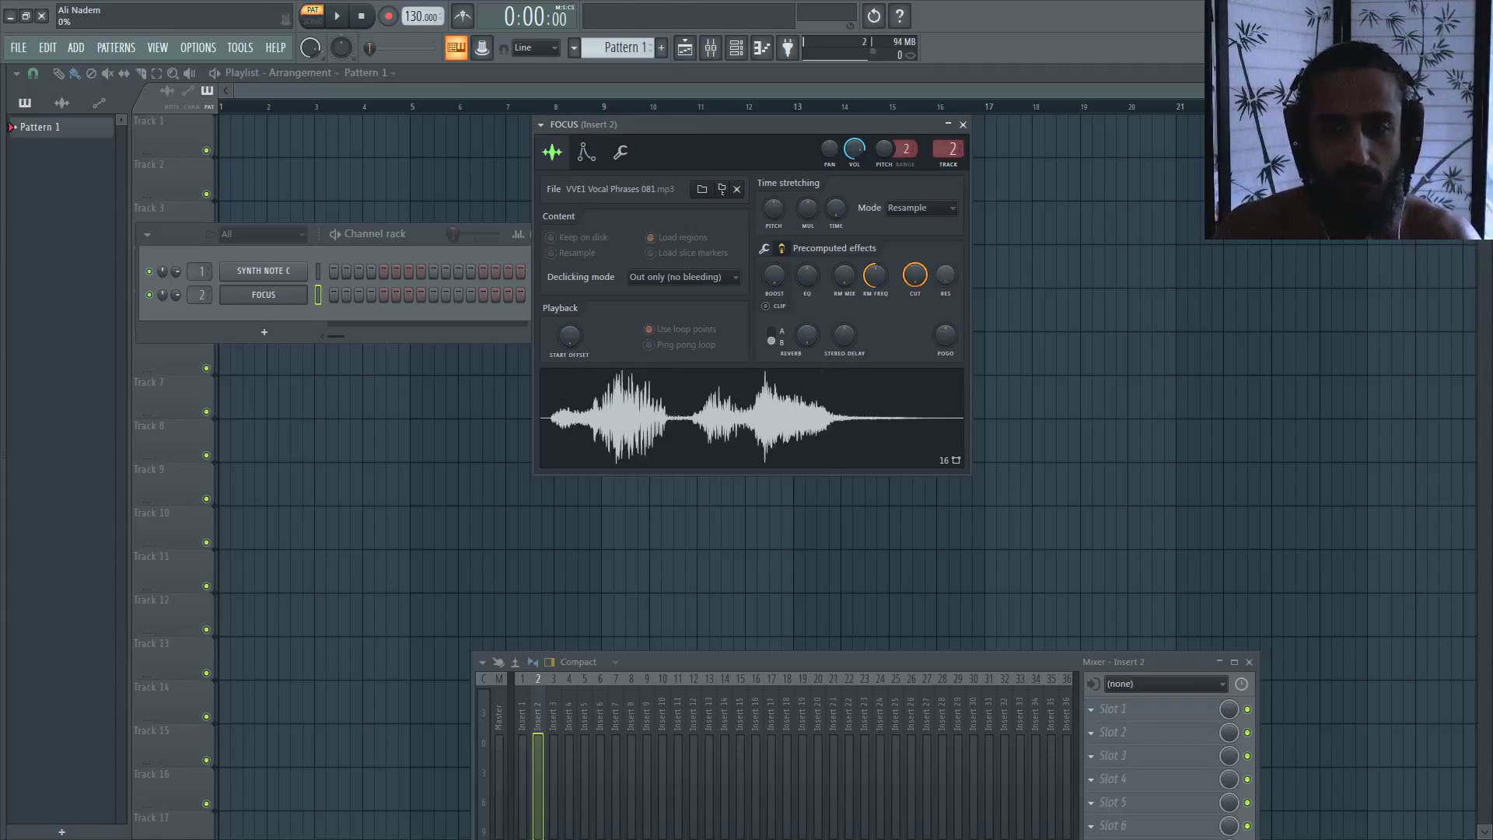
right_click(906, 289)
left_click(848, 294)
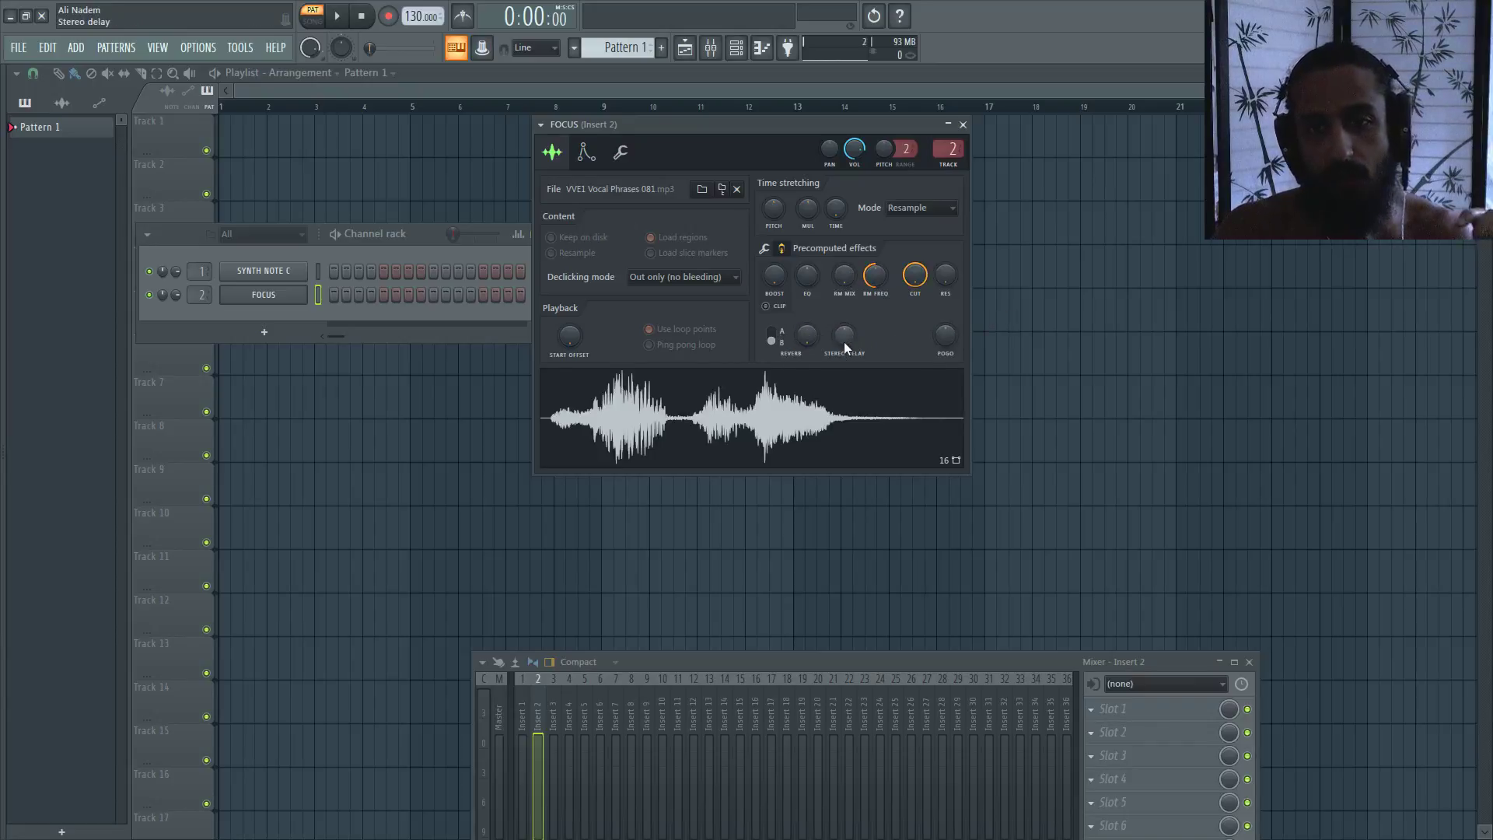
Step: Add stereo delay toward the right and turn reverb up to full, previewing the result
mouse_move(846, 339)
left_mouse_down()
mouse_move(846, 307)
mouse_move(847, 338)
left_mouse_up()
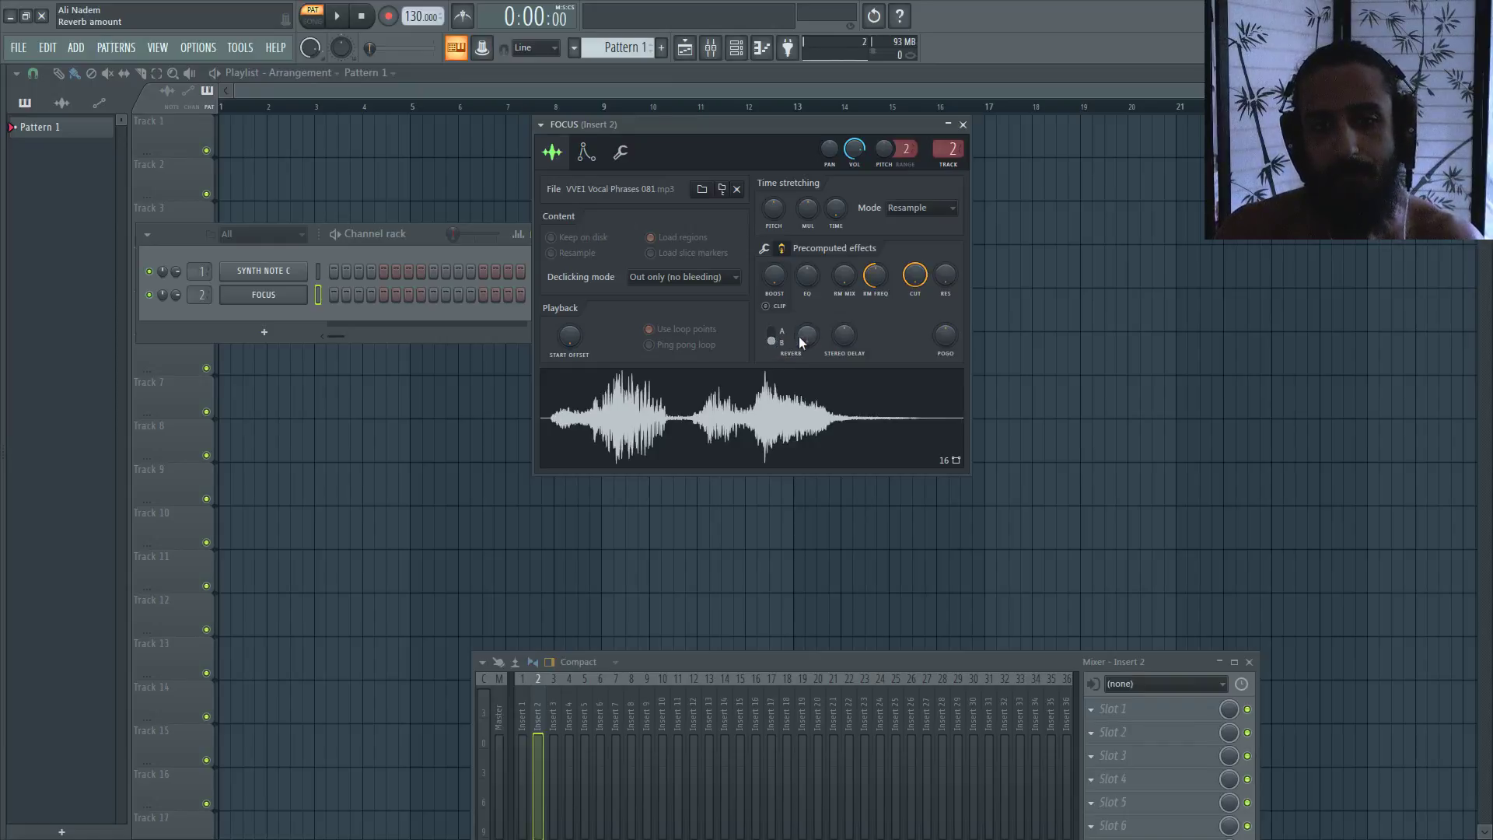
left_click_drag(809, 338, 810, 311)
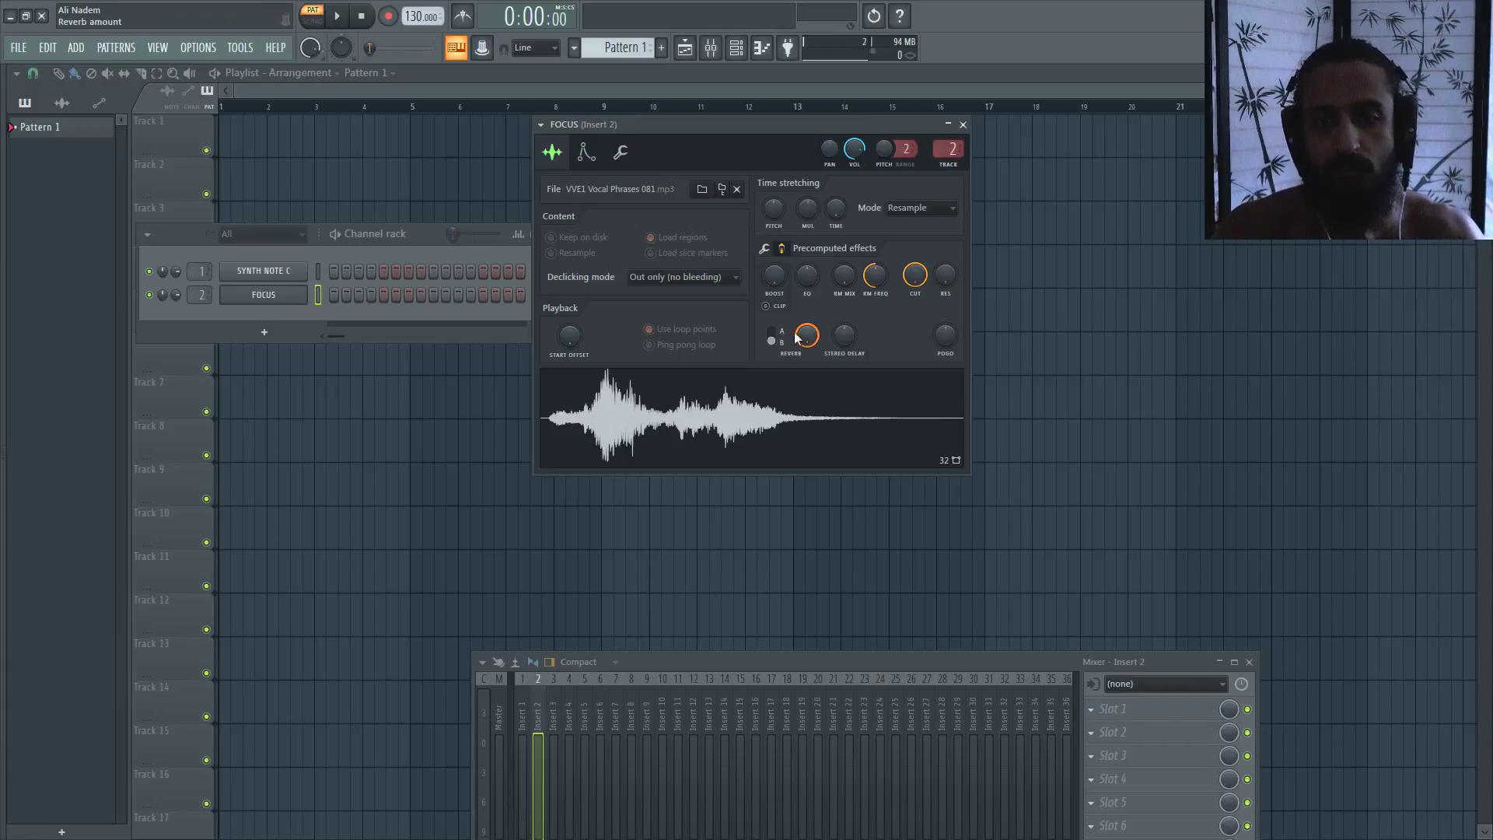
mouse_move(807, 335)
left_mouse_down()
mouse_move(809, 347)
mouse_move(807, 331)
left_mouse_up()
left_click(826, 417)
left_click(815, 435)
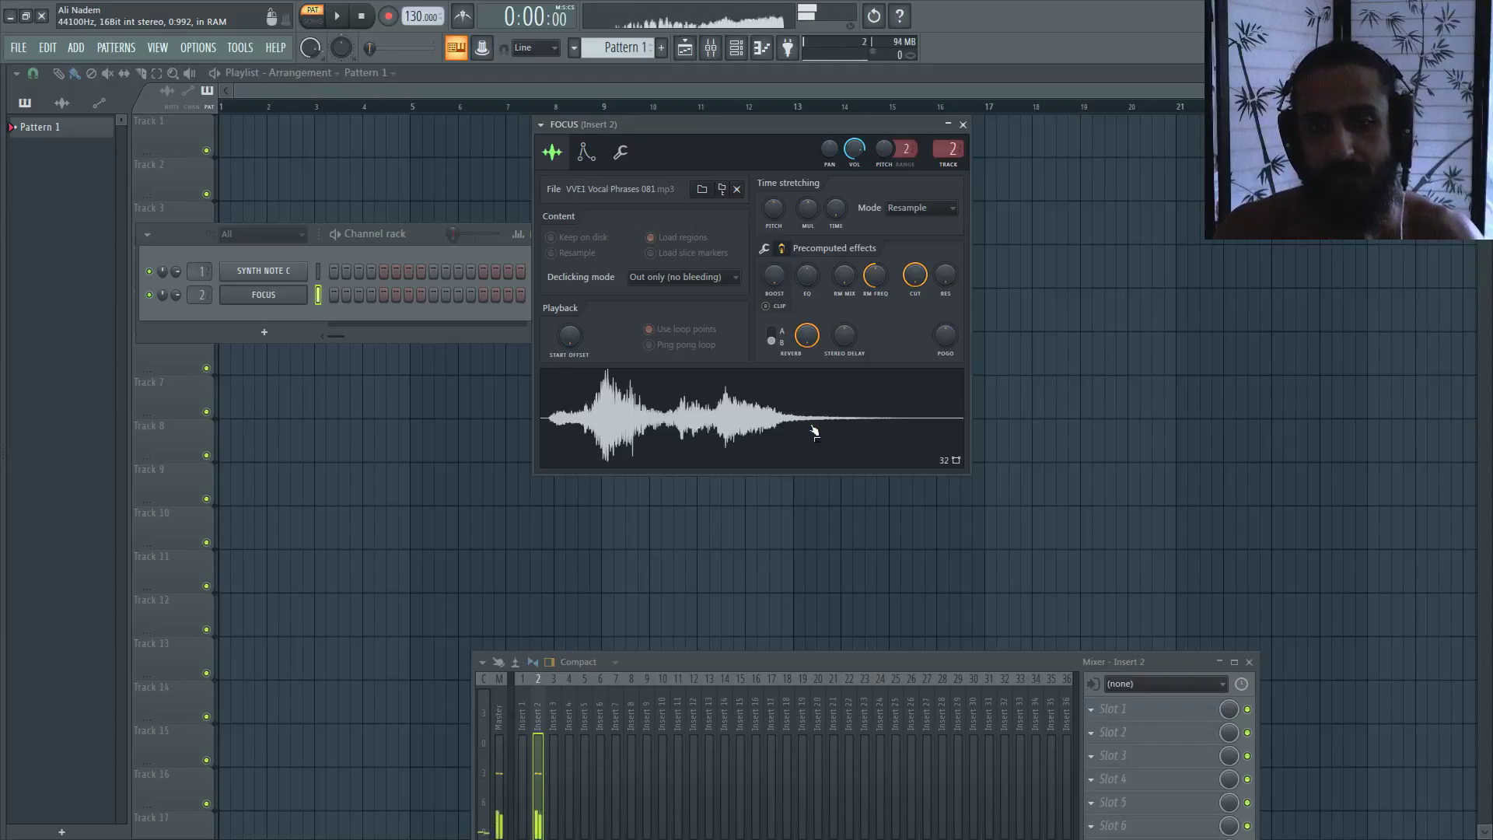
Step: Switch reverb to type A and preview, then set Reverb to 0 and Stereo Delay to 3% right
left_click(772, 337)
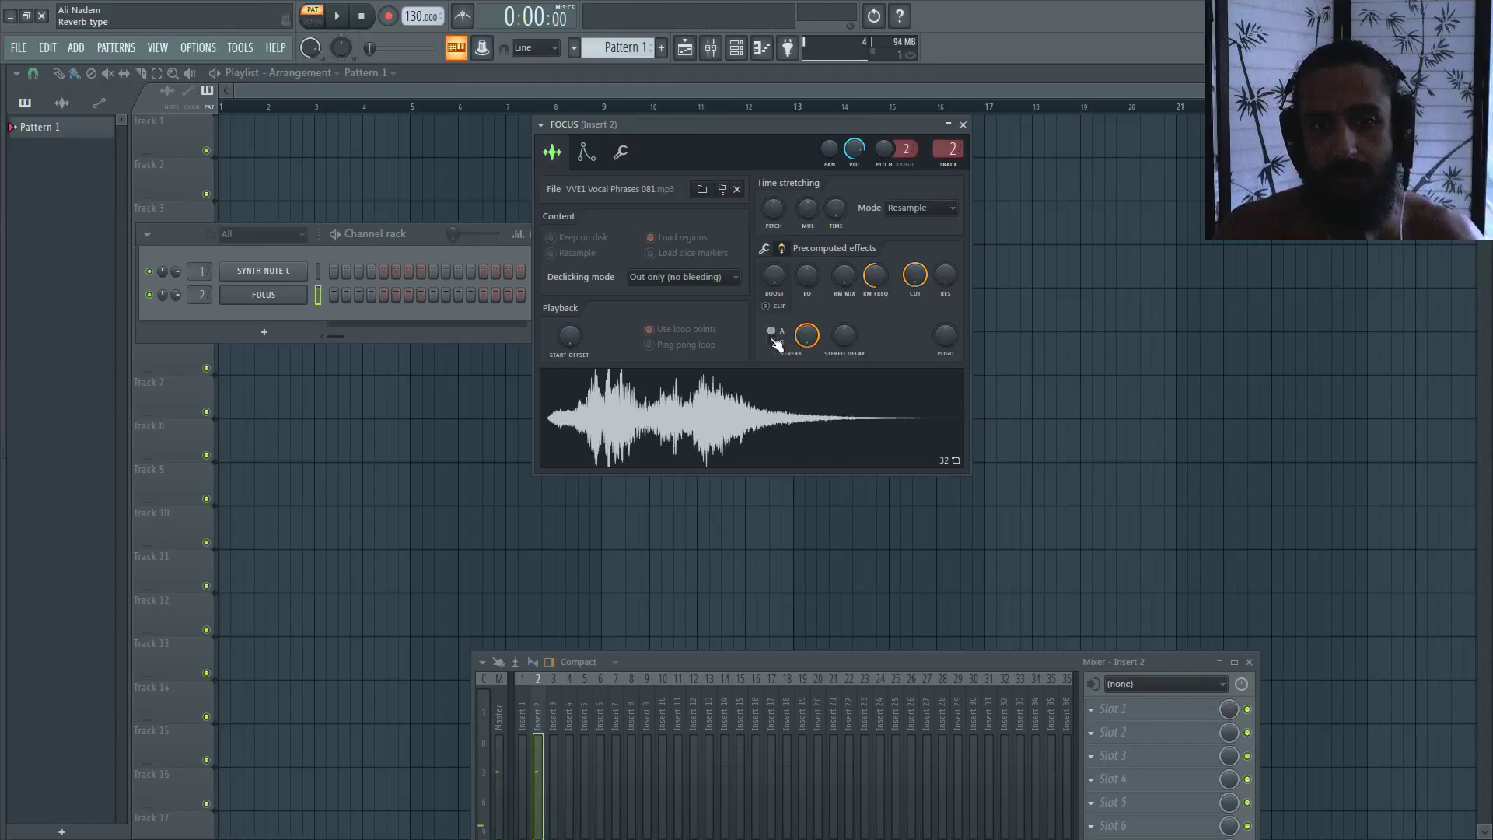
left_click(797, 414)
left_click_drag(811, 331, 812, 366)
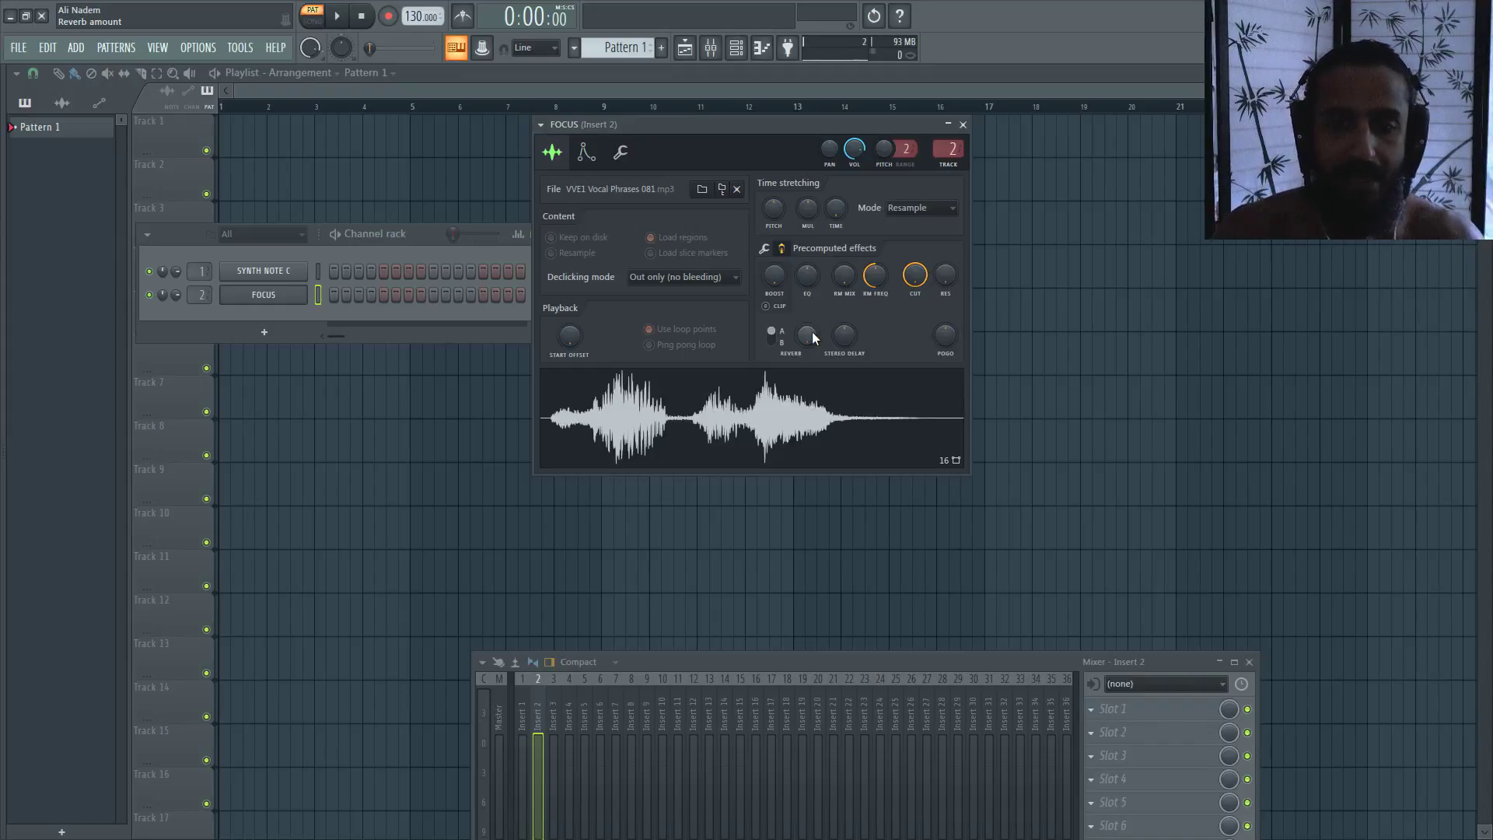
left_click_drag(843, 334, 837, 338)
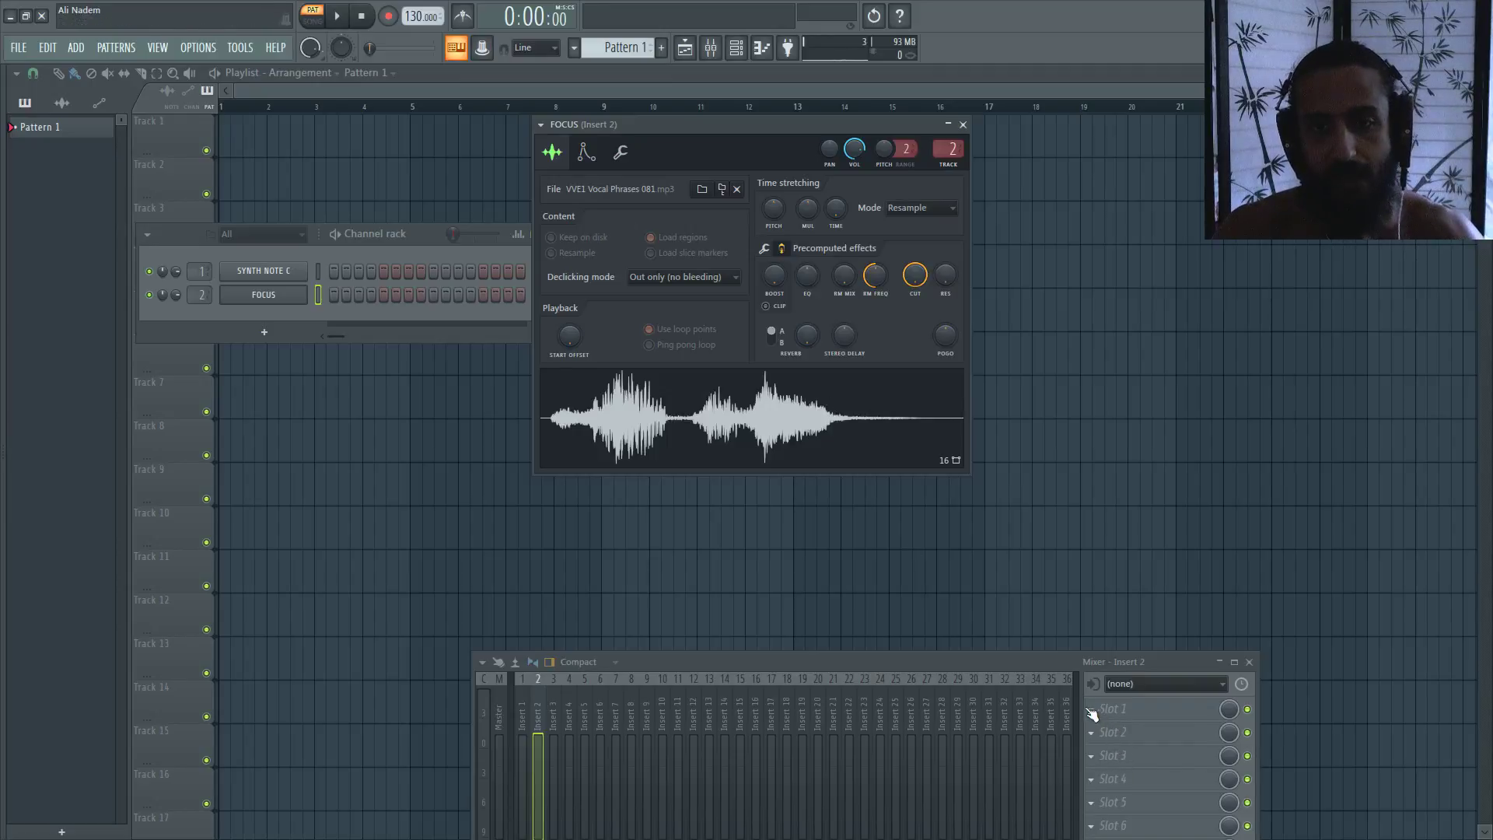
Step: Move the FOCUS window aside and load SPAN into Slot 1 of Mixer Insert 2
left_click_drag(775, 125, 946, 188)
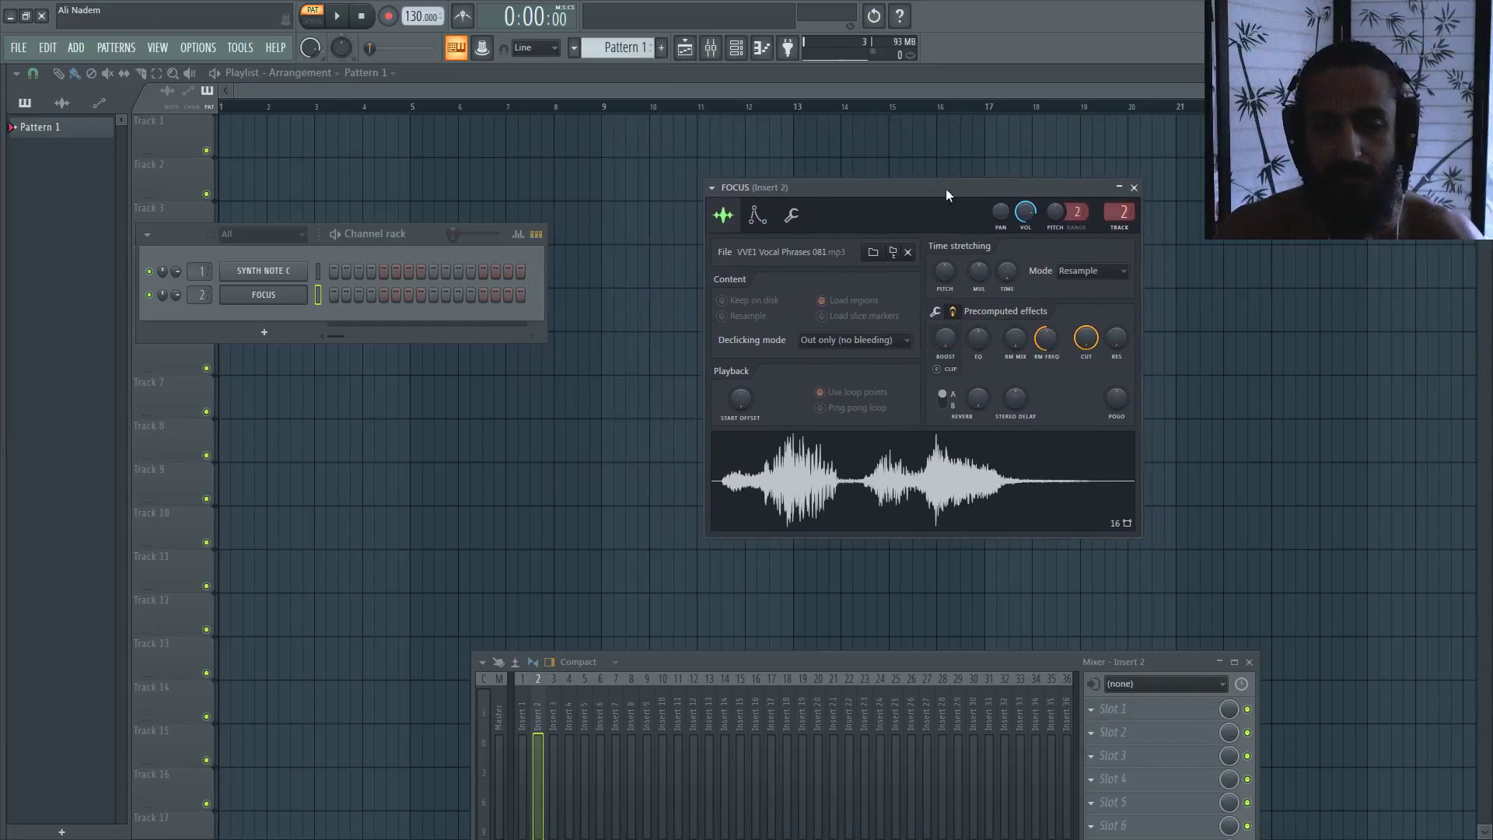
left_click(1100, 708)
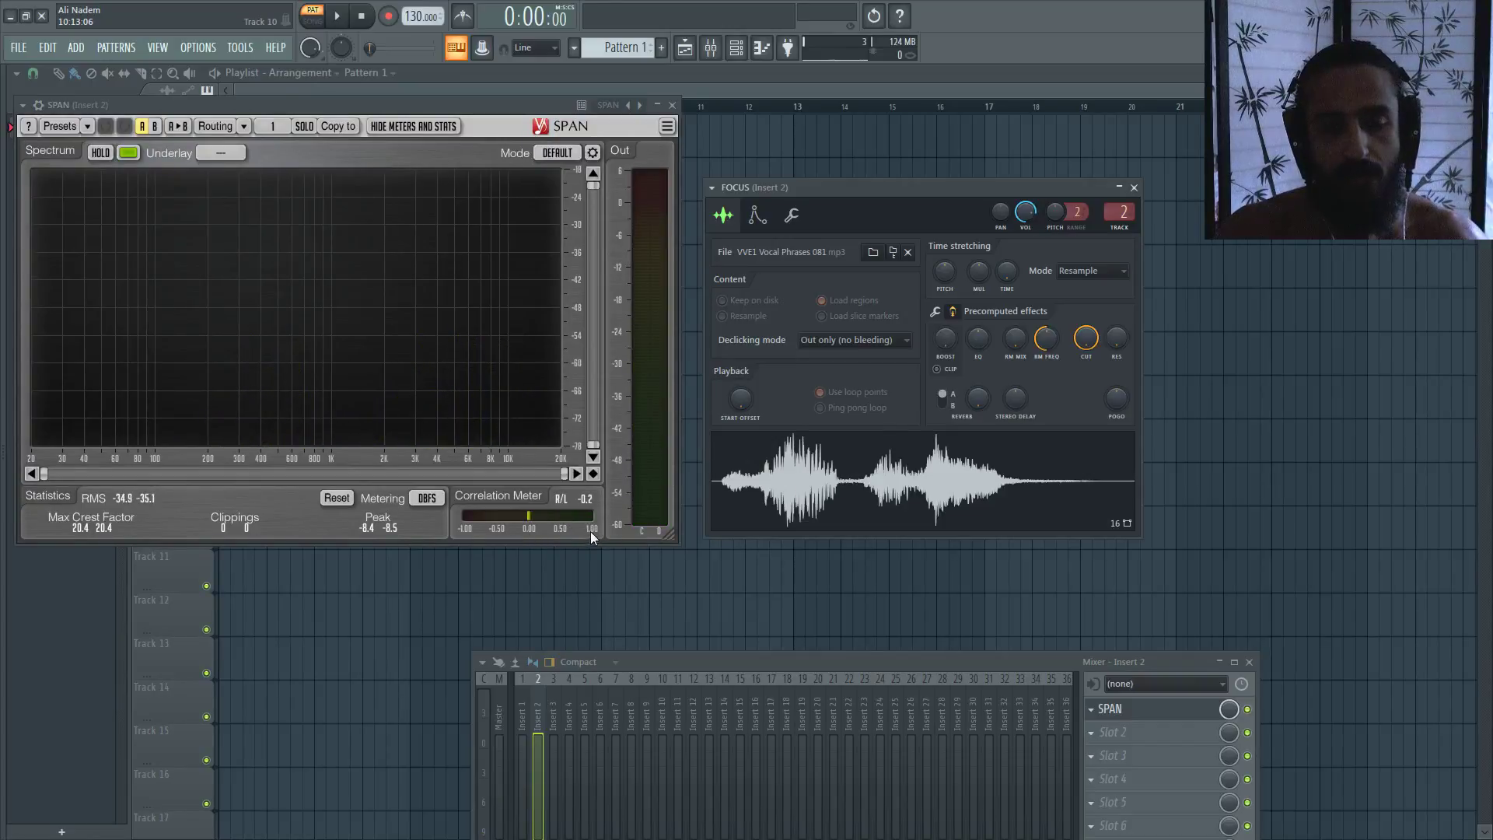
left_click(826, 494)
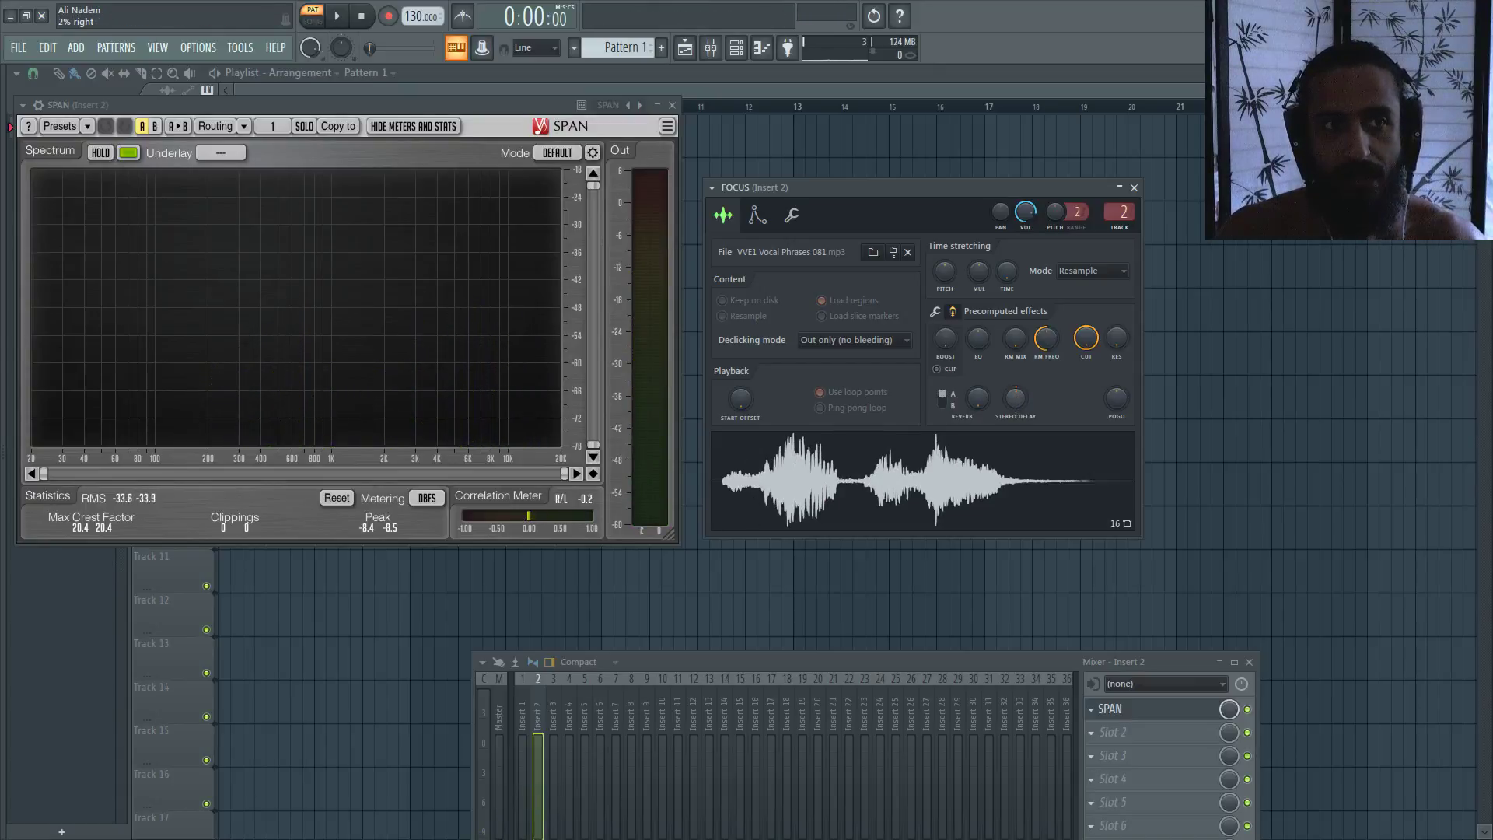
left_click(776, 529)
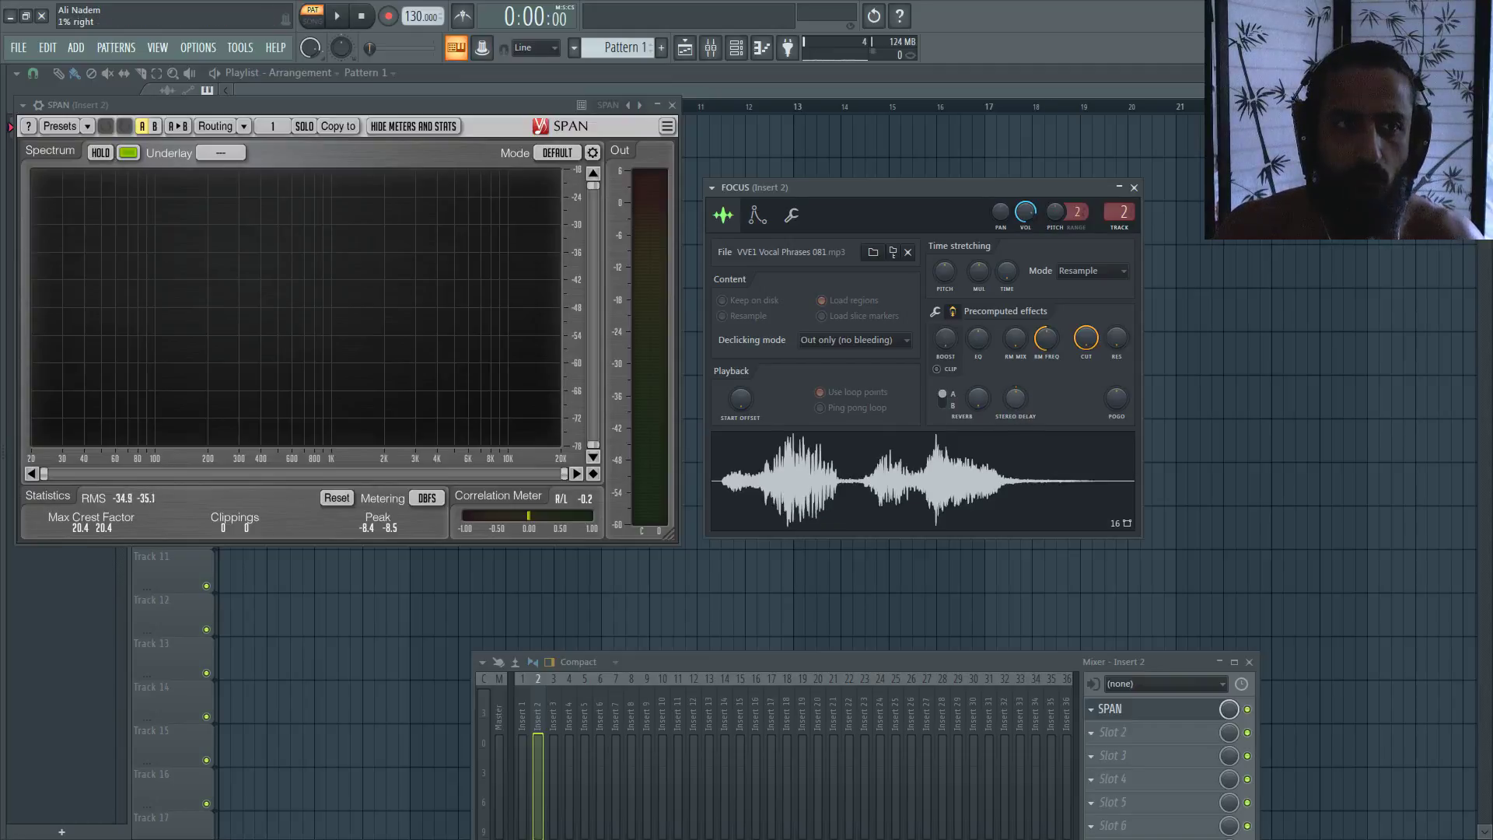
left_click(901, 480)
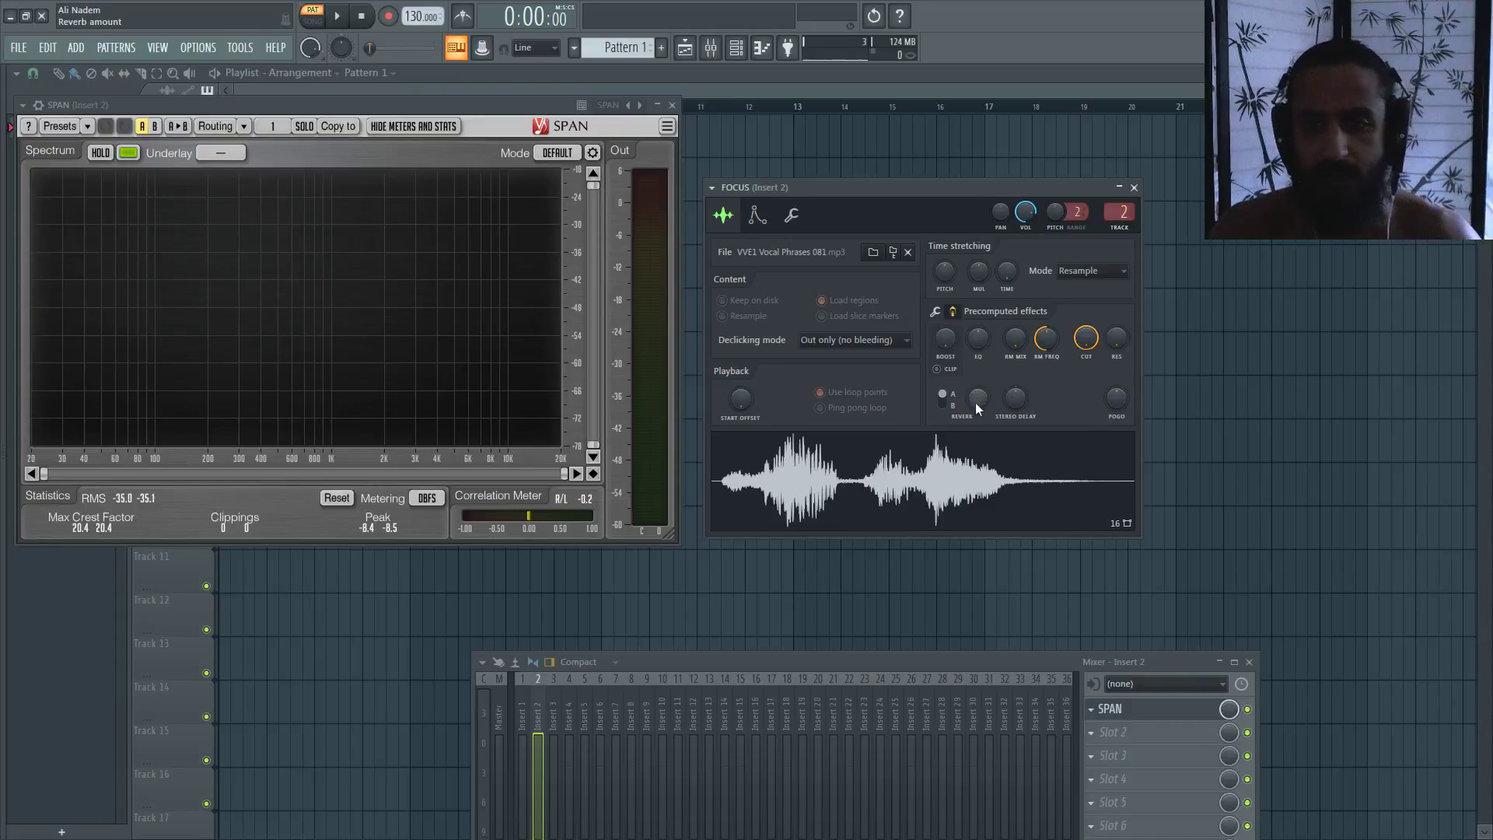
Step: Apply type-B reverb at 83% and enable CLIP on the vocal sample
left_click(942, 400)
left_click_drag(978, 400, 978, 346)
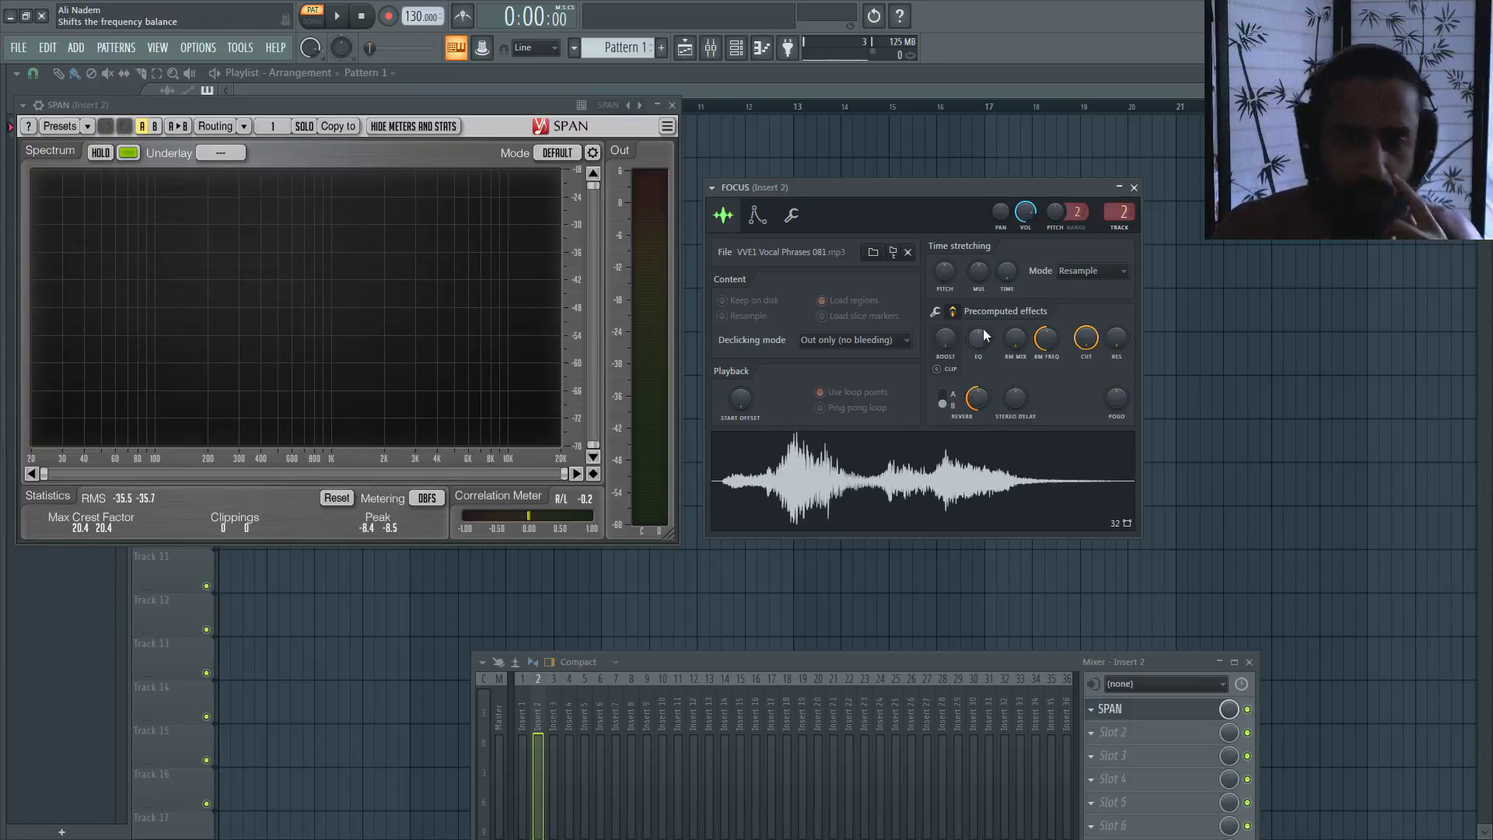
left_click(937, 370)
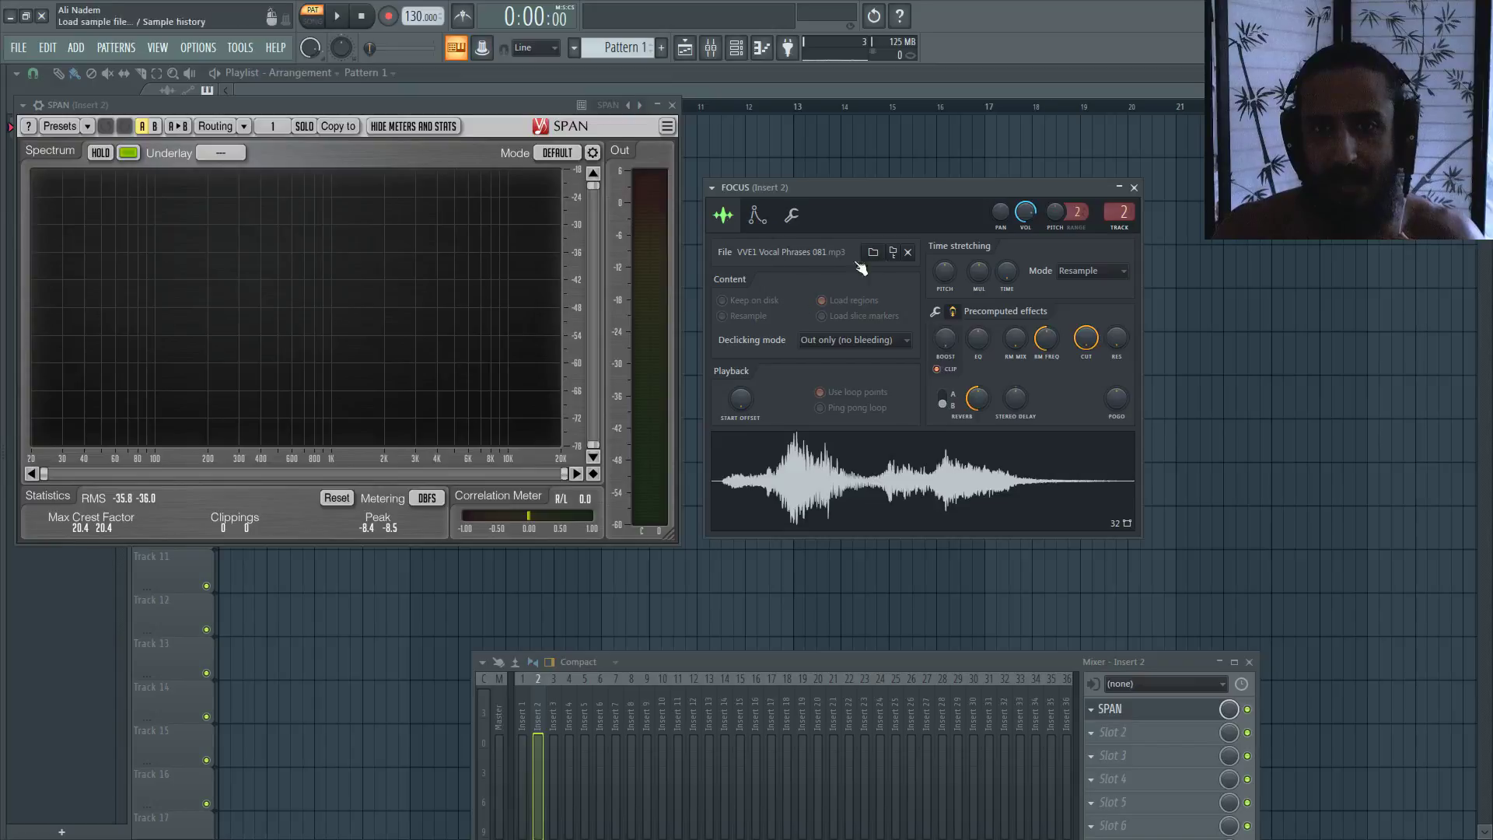
Step: Move the sample start to 34% and preview the trimmed vocal in SPAN
left_click(937, 311)
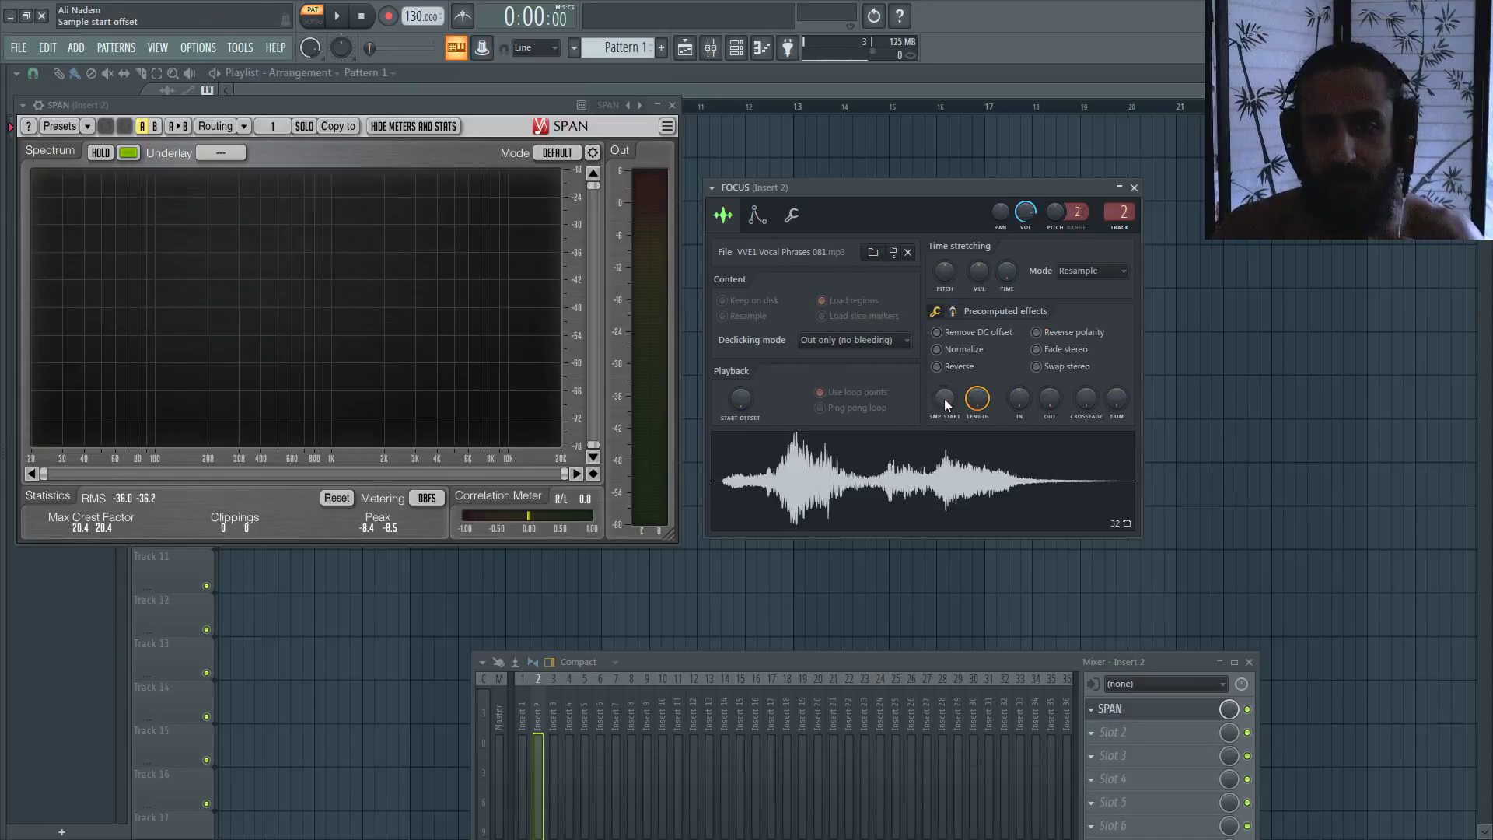
left_click_drag(944, 398, 944, 374)
left_click(935, 518)
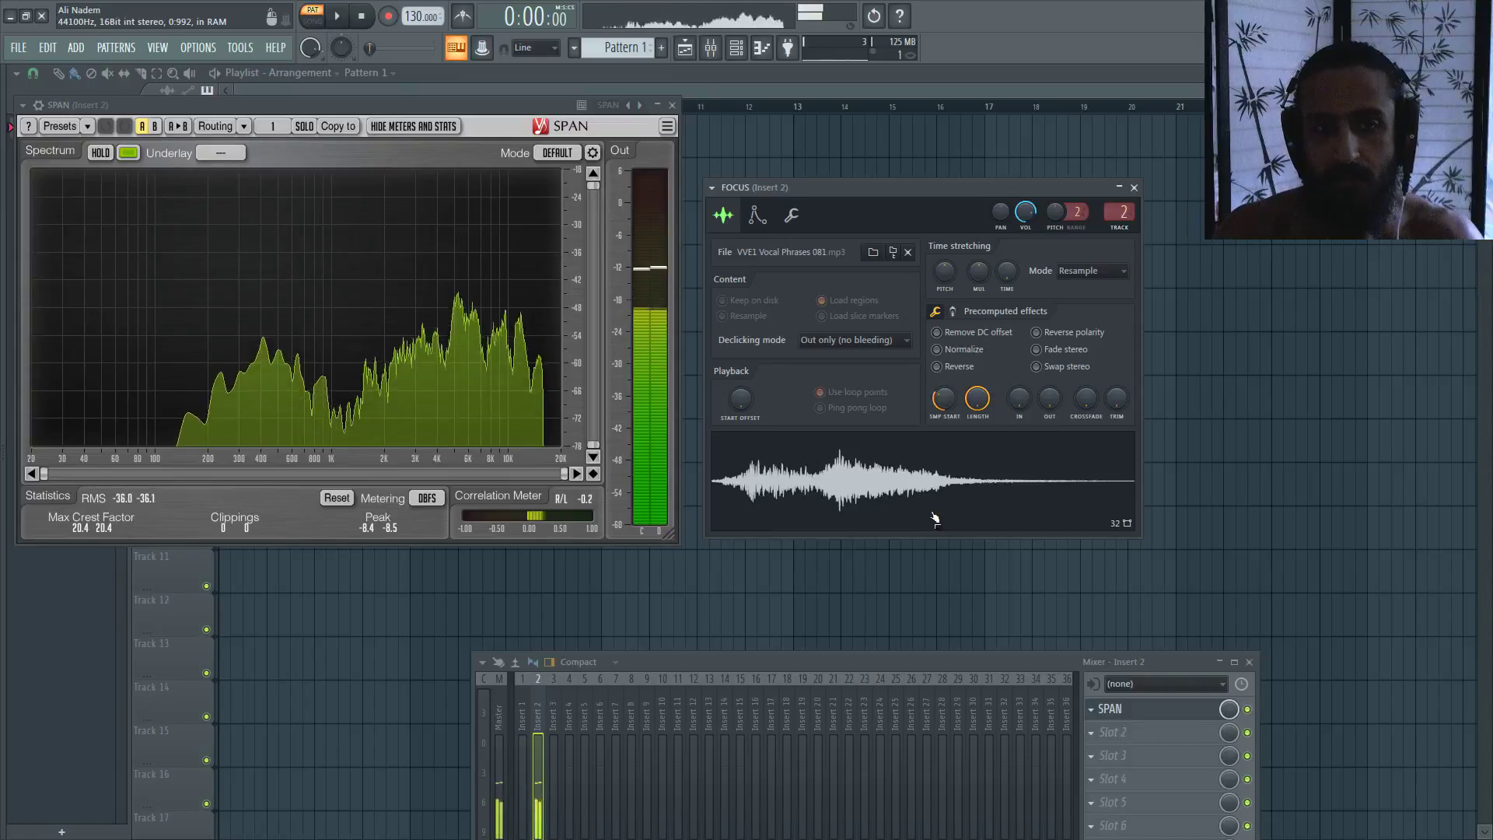